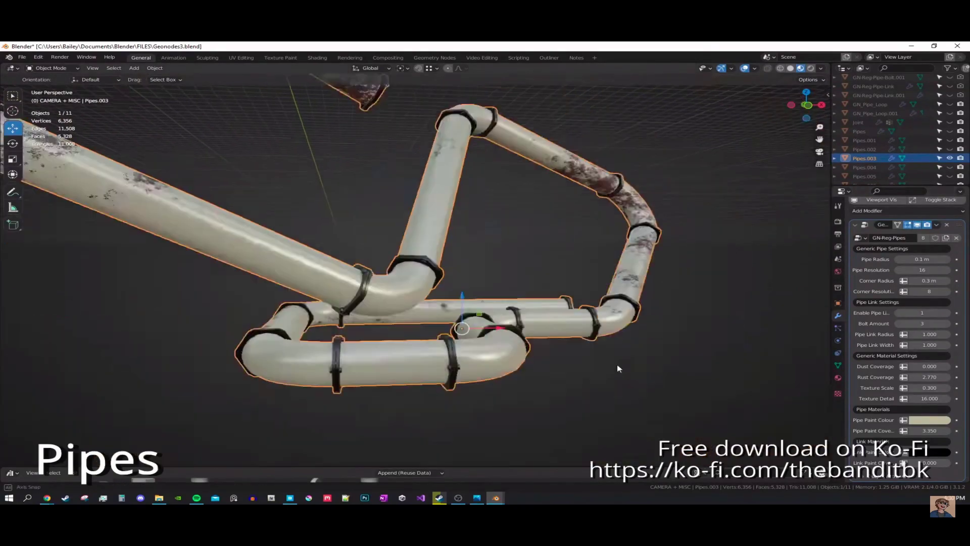
Orbit out over the pipe network, then zoom in and orbit around the KIT OPS Box
middle_click_drag(617, 369, 637, 391)
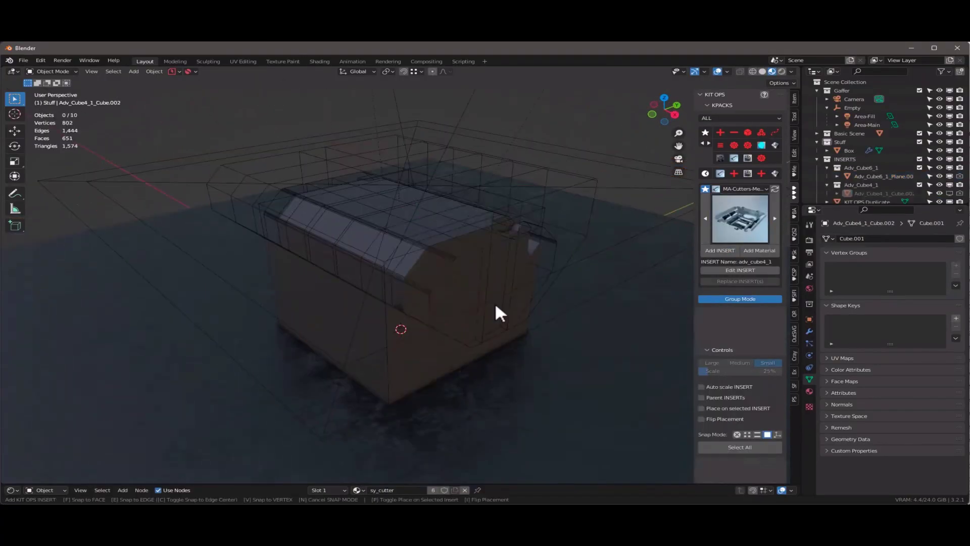
scroll(480, 297, "up", 2)
middle_click_drag(481, 297, 351, 255)
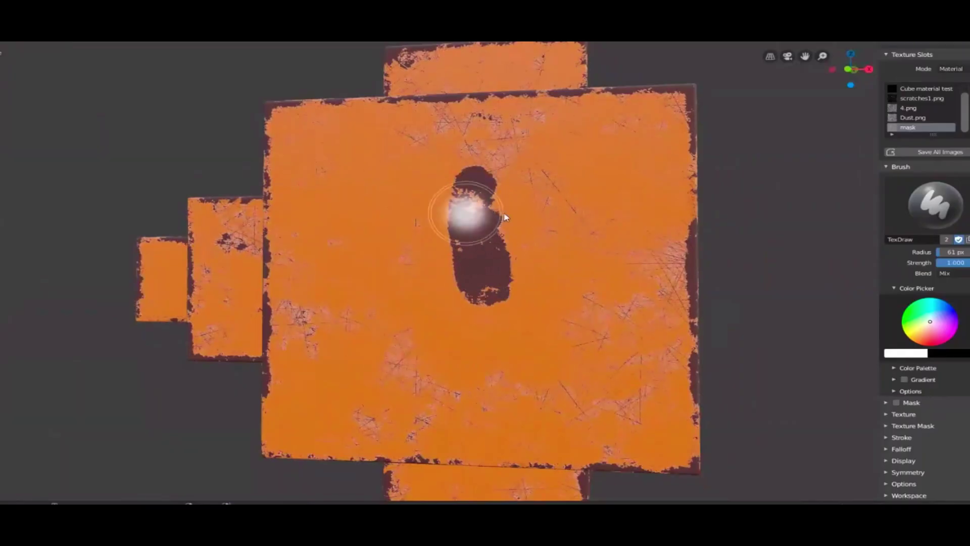
Set brush strength to about 0.56 and paint dark worn patches onto the mask
key("shift+f")
left_click(586, 212)
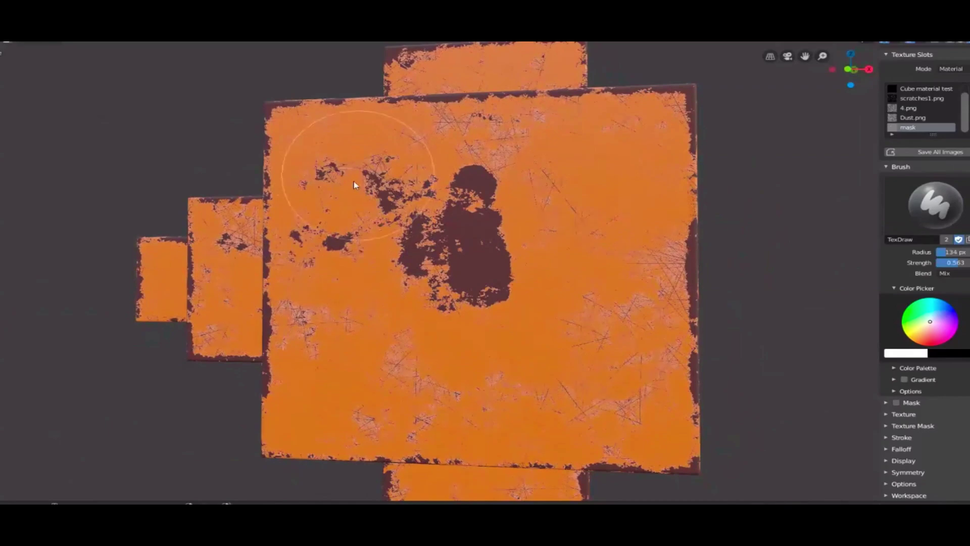
left_click_drag(331, 259, 428, 407)
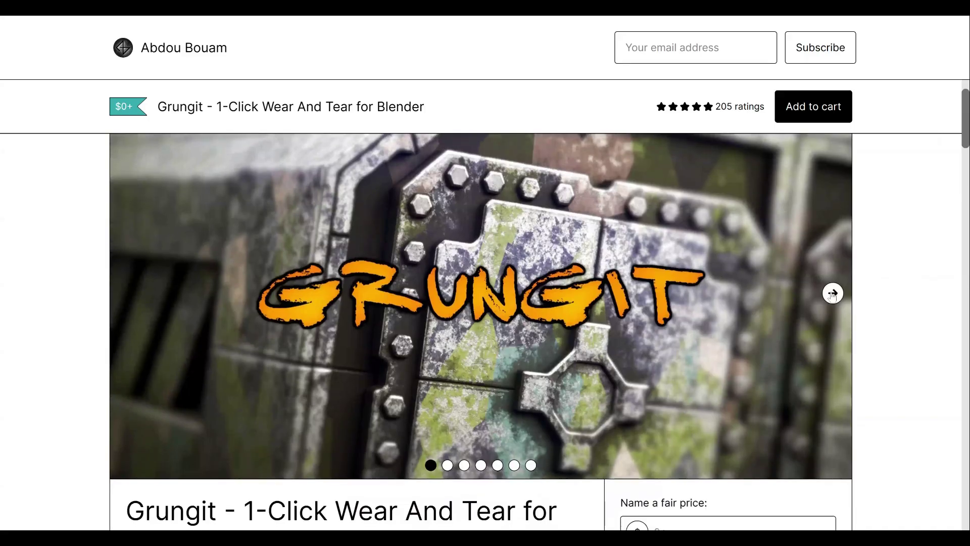
Page the Grungit previews through the dragon slides to the final close-up, then scroll to pricing
left_click(833, 293)
left_click(833, 294)
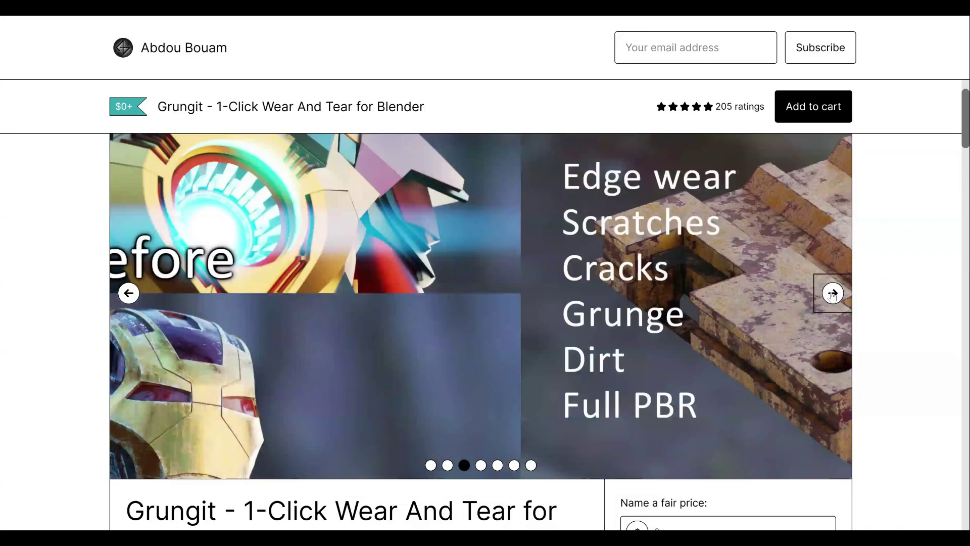
left_click(833, 293)
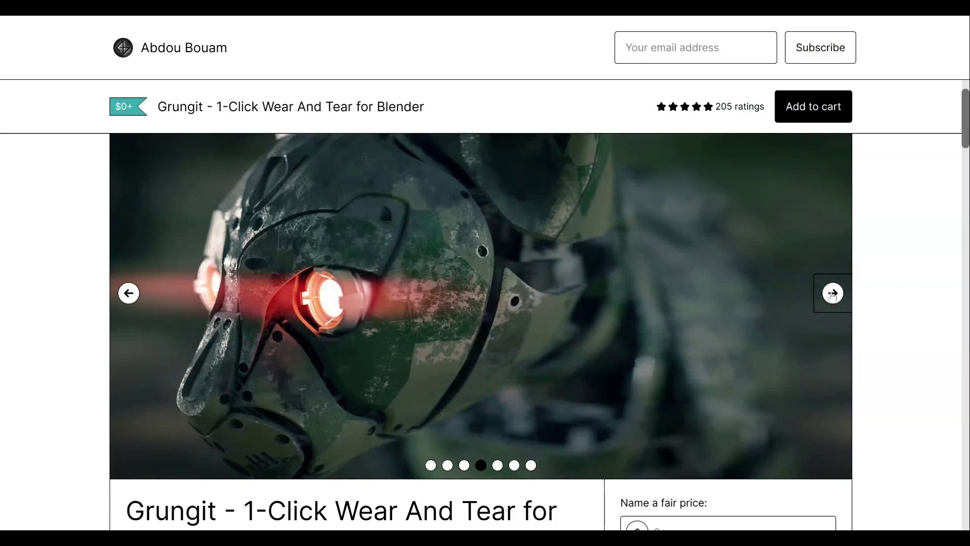
left_click(833, 293)
left_click(833, 293)
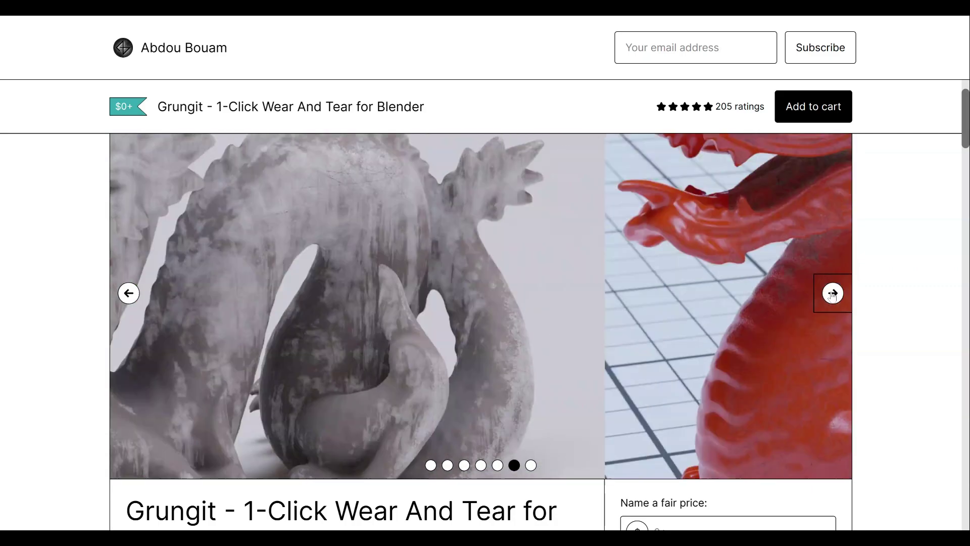
left_click(833, 293)
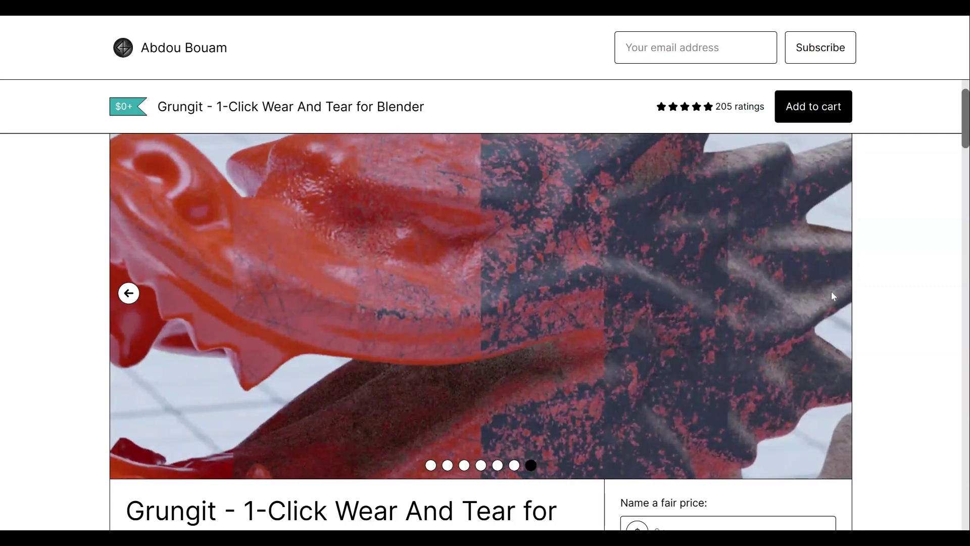
scroll(485, 303, "down", 7)
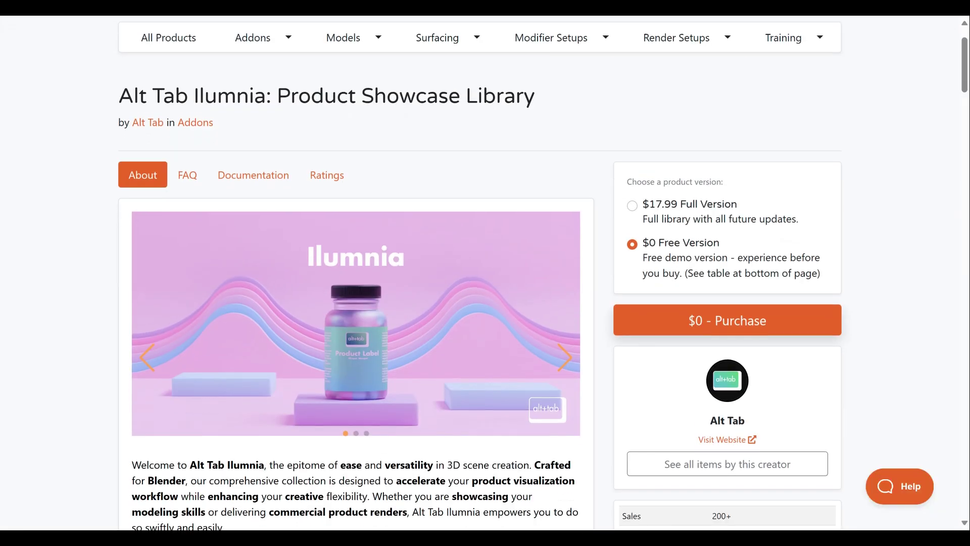
Scroll past the Ilumnia images and descriptions to the What's Included table and catalog screenshot
scroll(485, 303, "down", 2)
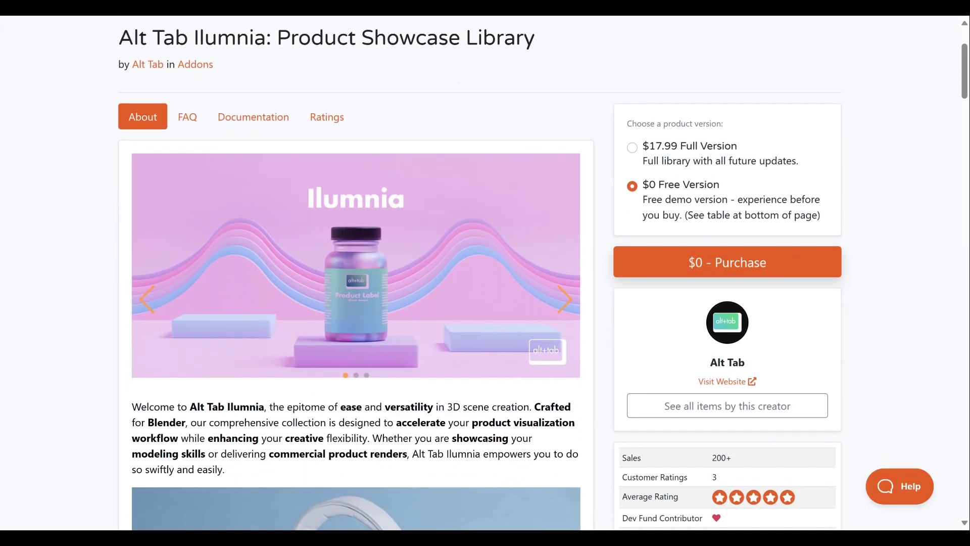
scroll(486, 273, "down", 3)
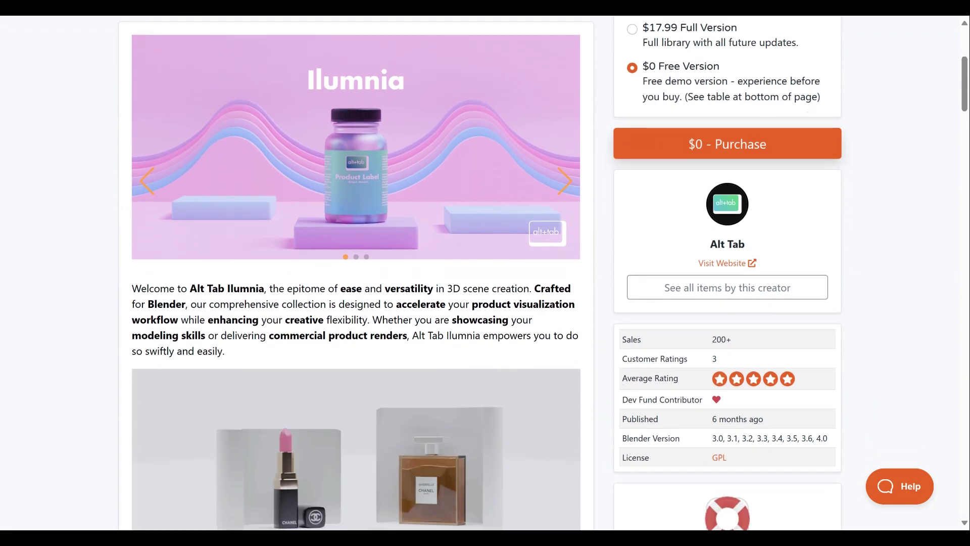
scroll(486, 273, "down", 3)
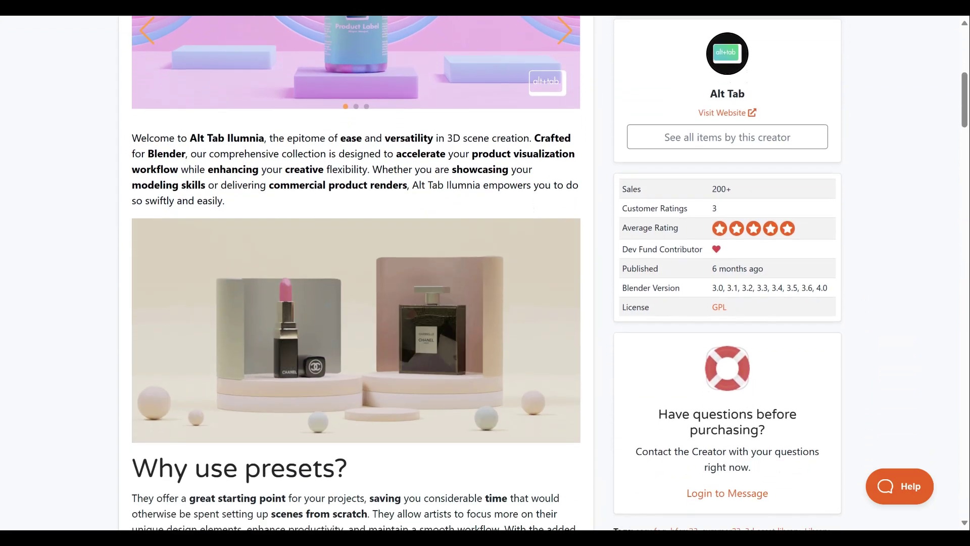
scroll(485, 273, "down", 3)
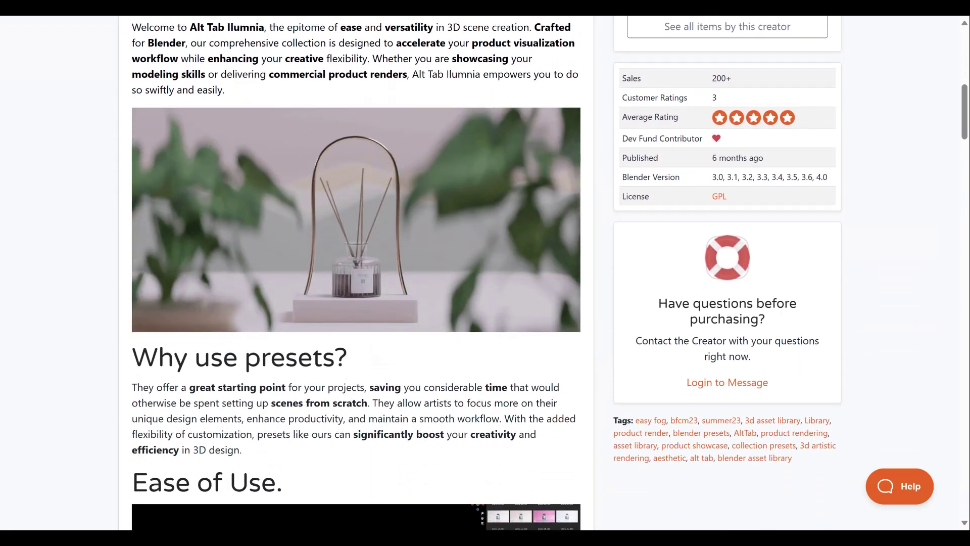
scroll(485, 273, "down", 3)
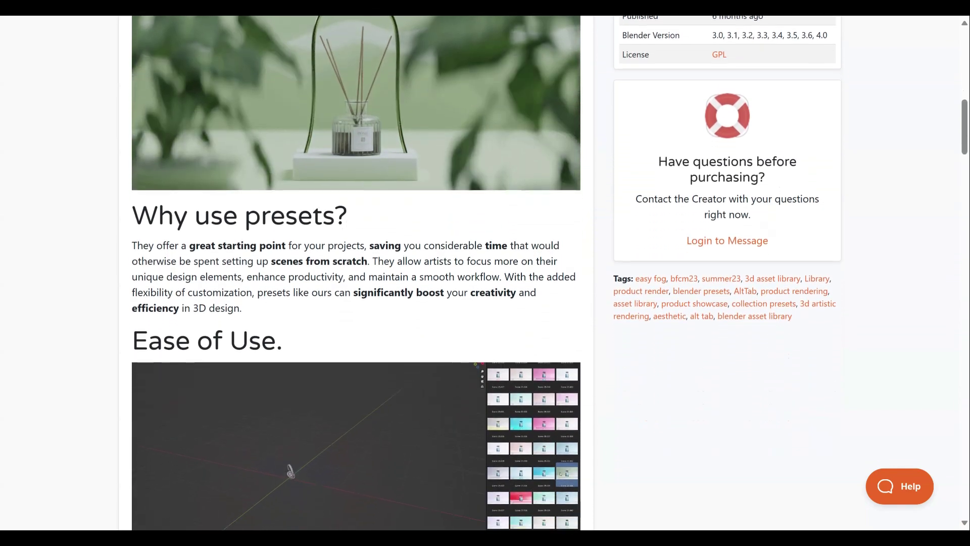
scroll(485, 273, "down", 3)
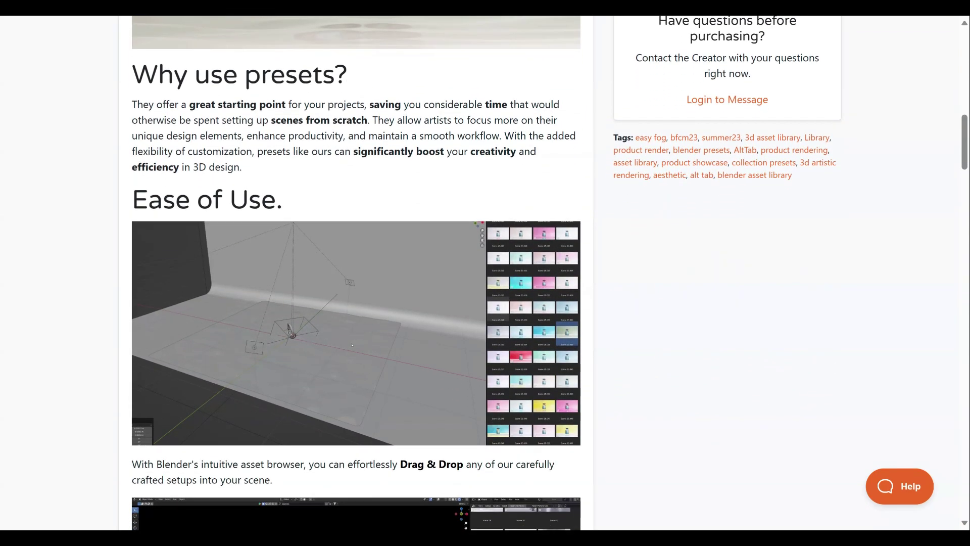
scroll(485, 273, "down", 3)
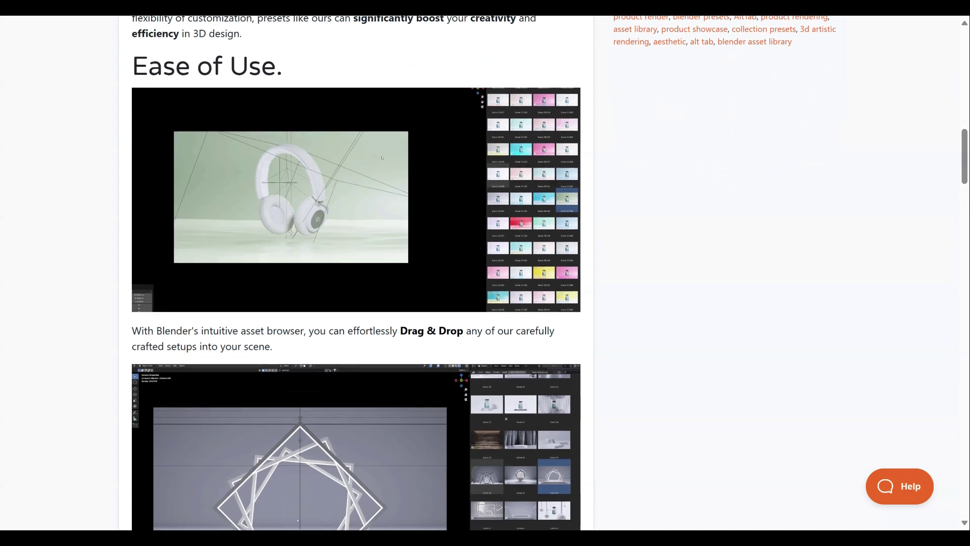
scroll(485, 273, "down", 3)
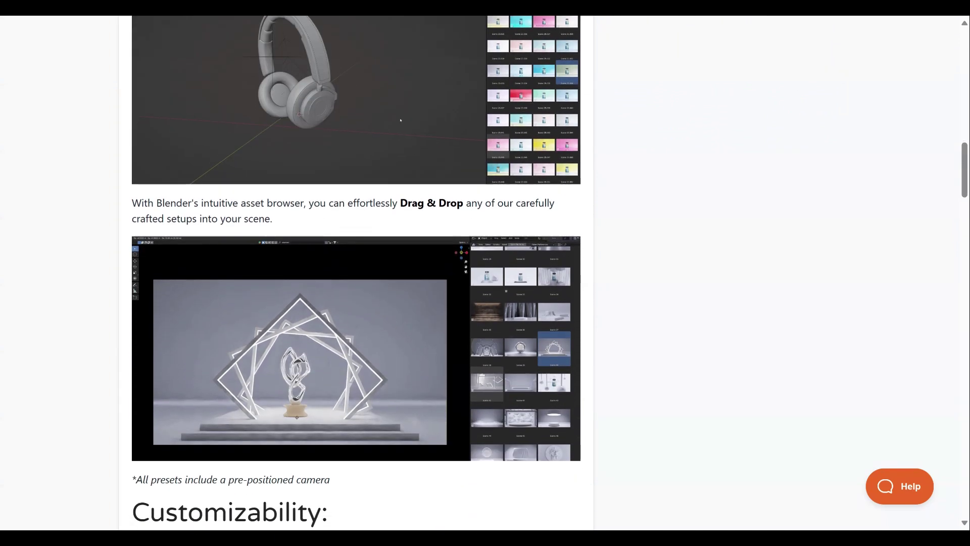
scroll(486, 273, "down", 3)
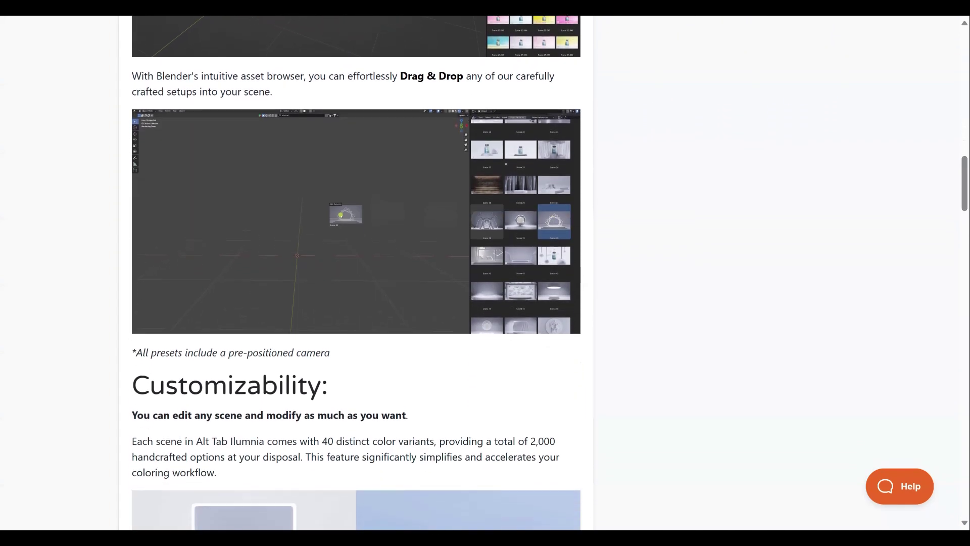
scroll(485, 273, "down", 3)
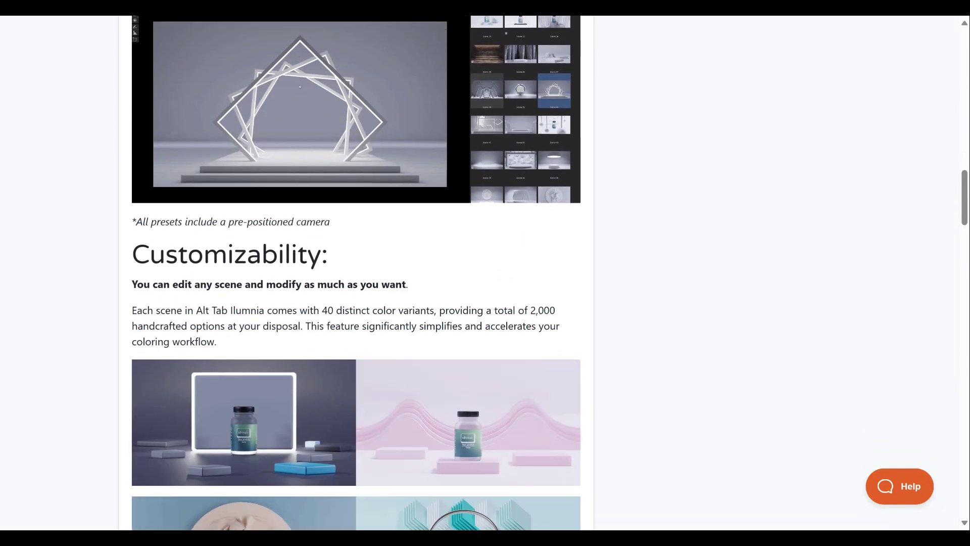
scroll(485, 273, "down", 3)
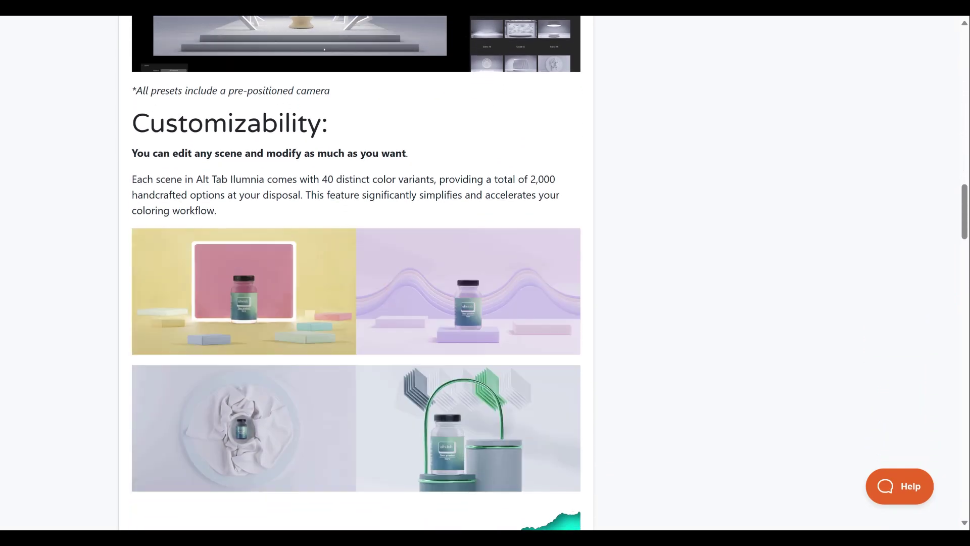
scroll(485, 273, "down", 3)
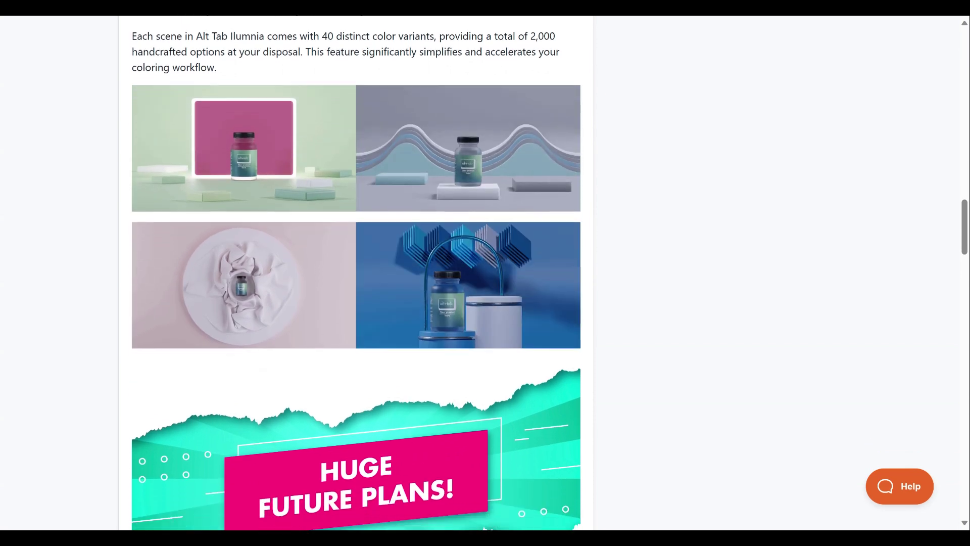
scroll(486, 273, "down", 4)
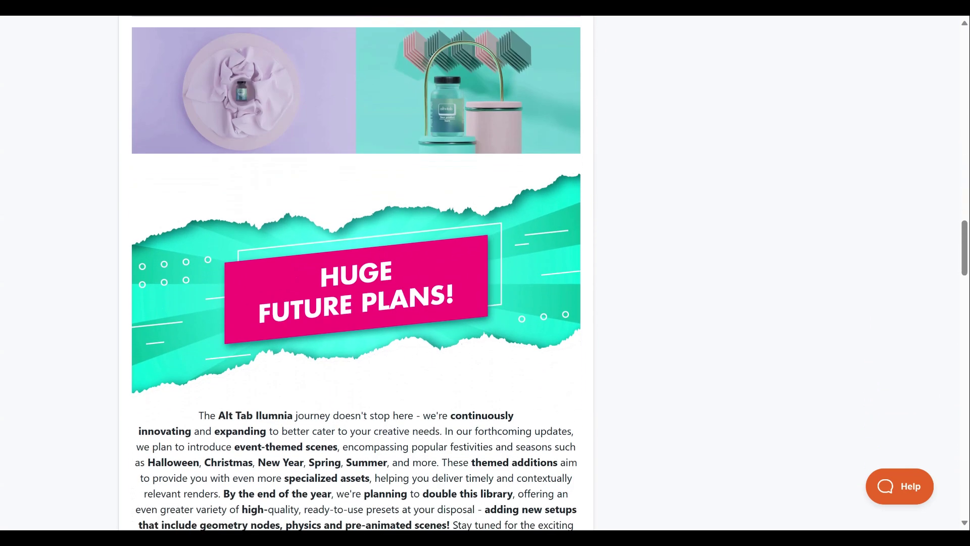
scroll(486, 273, "down", 5)
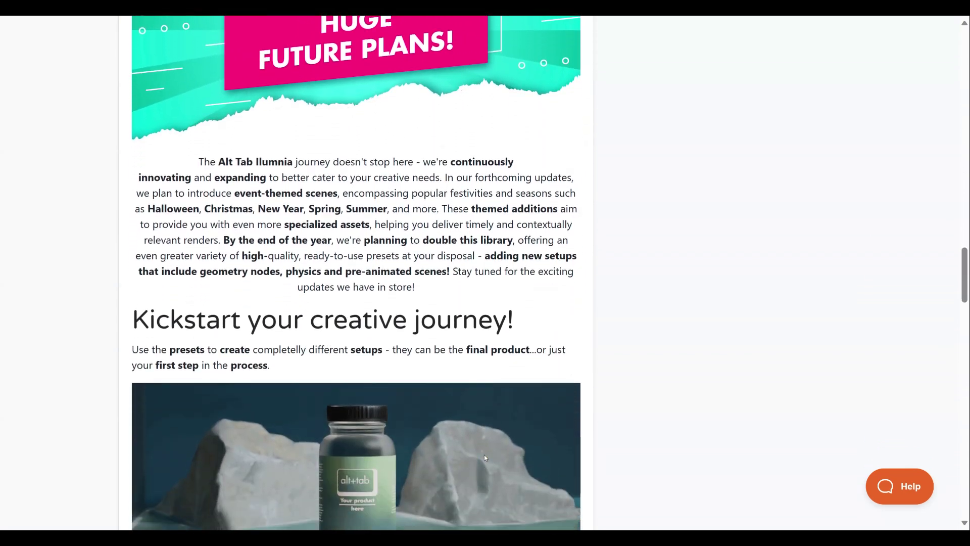
scroll(485, 273, "down", 5)
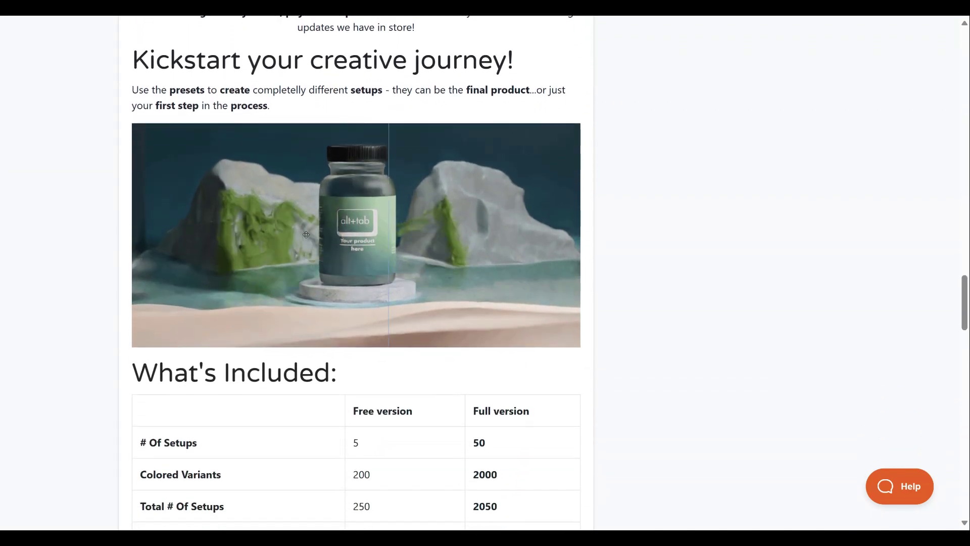
scroll(303, 213, "down", 3)
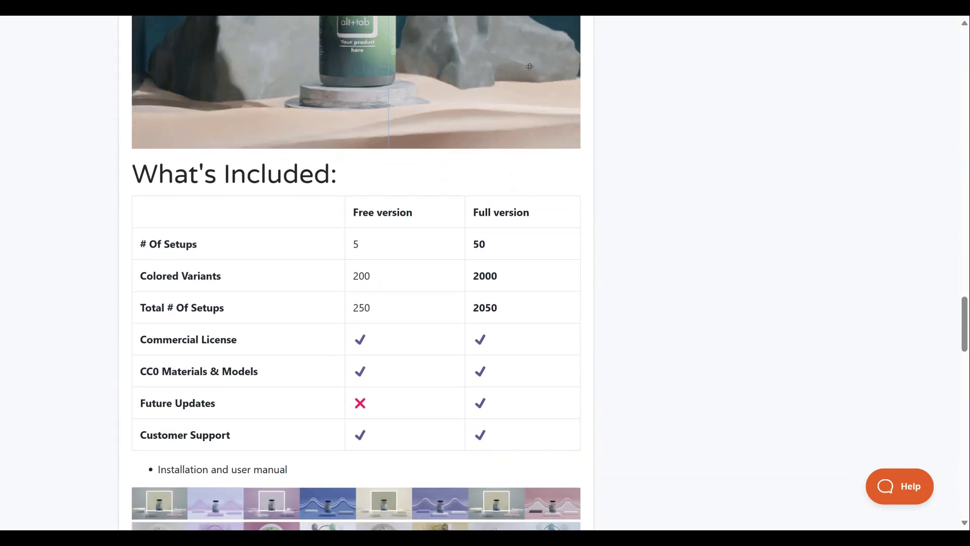
scroll(485, 273, "down", 2)
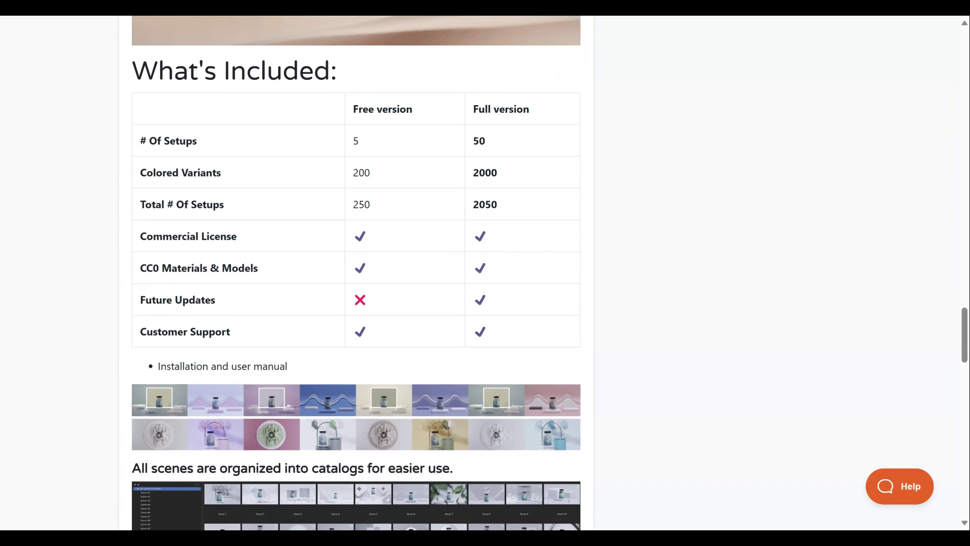
scroll(485, 273, "down", 4)
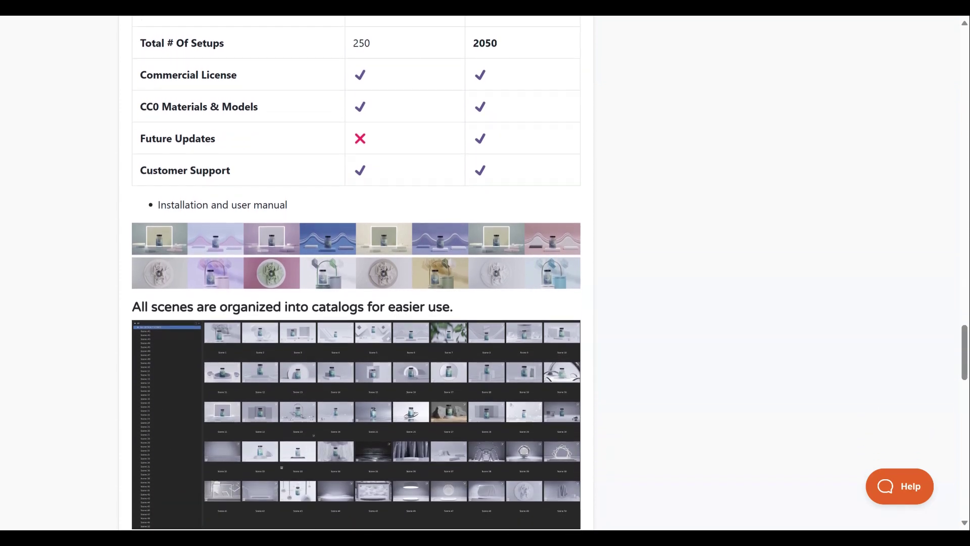
scroll(485, 273, "down", 4)
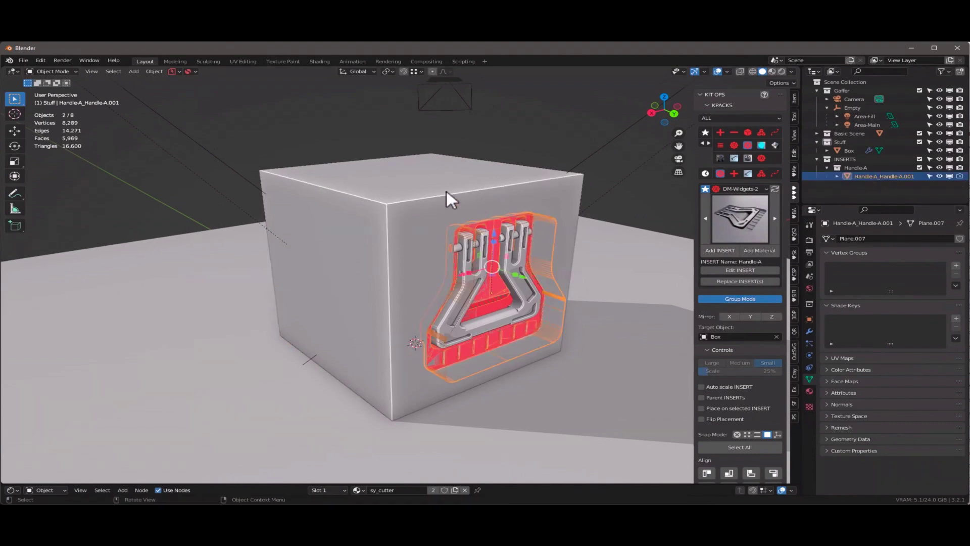
Commit the Handle-A insert into the face of the Box cube
middle_click_drag(447, 191, 464, 205)
left_click(467, 192)
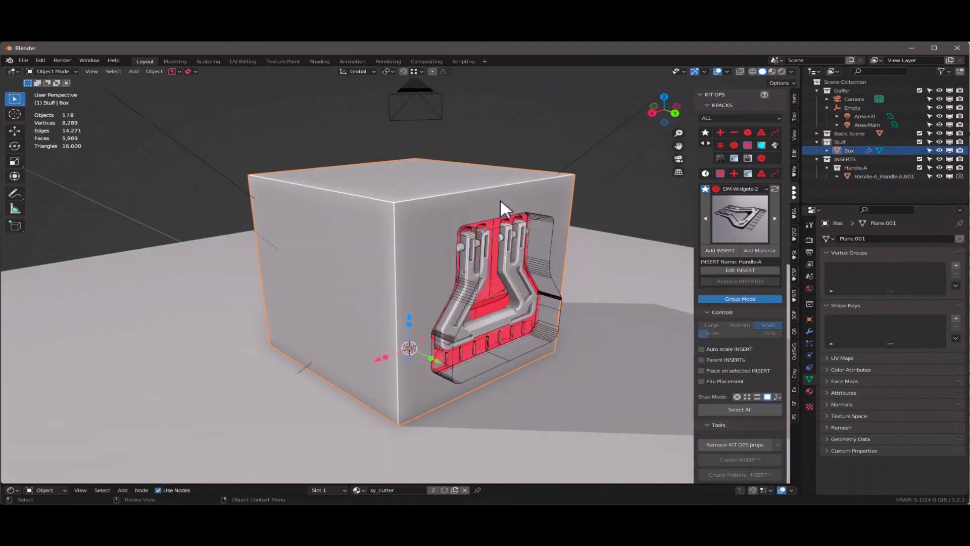
scroll(733, 435, "down", 4)
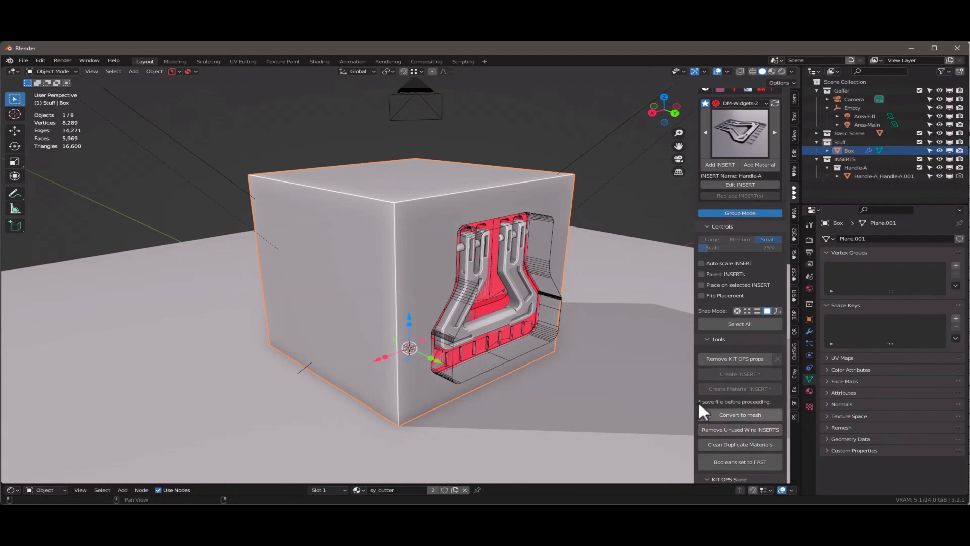
Select the Handle-A insert and rotate it about the X axis
left_click(510, 227)
middle_click_drag(510, 228, 523, 244)
key("r")
key("x")
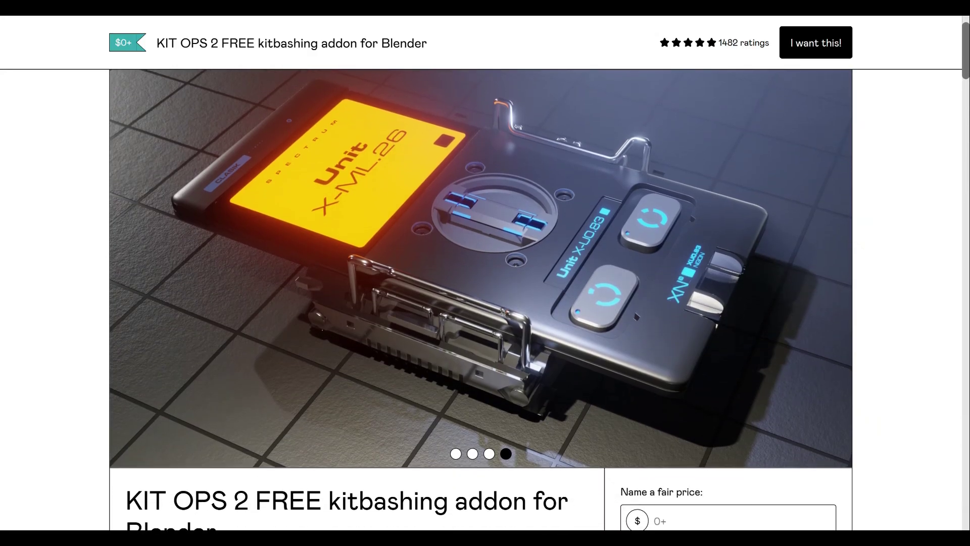
scroll(485, 272, "down", 2)
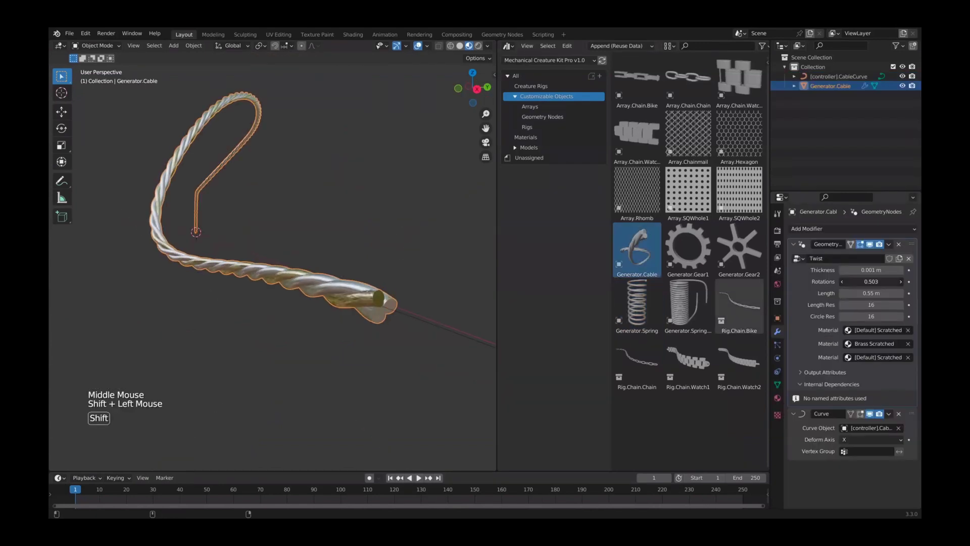
Shorten the Generator.Cable, reduce its twist, and thicken it to 0.002 m
mouse_move(871, 281)
left_mouse_down("shift")
mouse_move(860, 293)
mouse_move(874, 270)
left_mouse_up("shift")
scroll(295, 275, "down", 2)
middle_click_drag(295, 275, 295, 249)
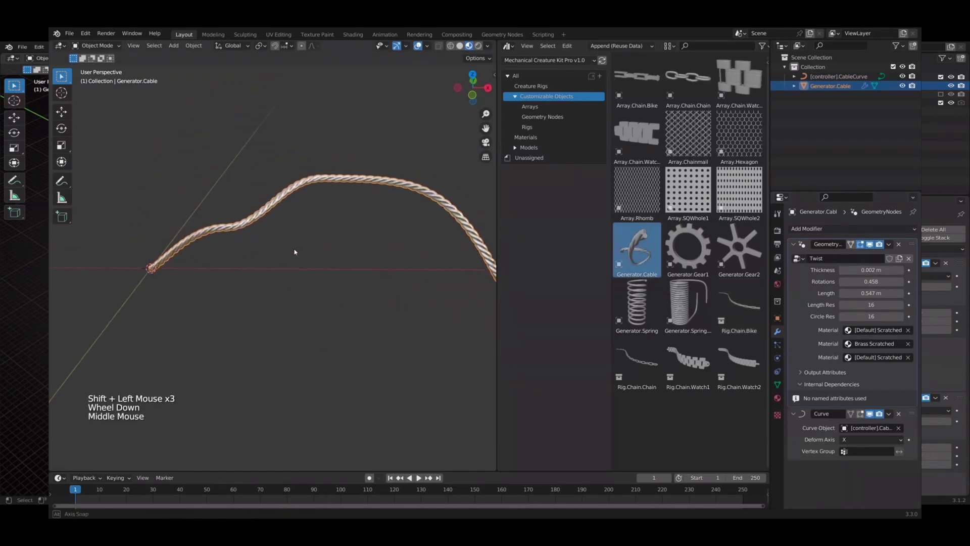
Bend the chain by rotating and moving its controller curve points, constrained to X
left_click(829, 76)
key("Tab")
middle_click_drag(417, 201, 323, 228, "shift")
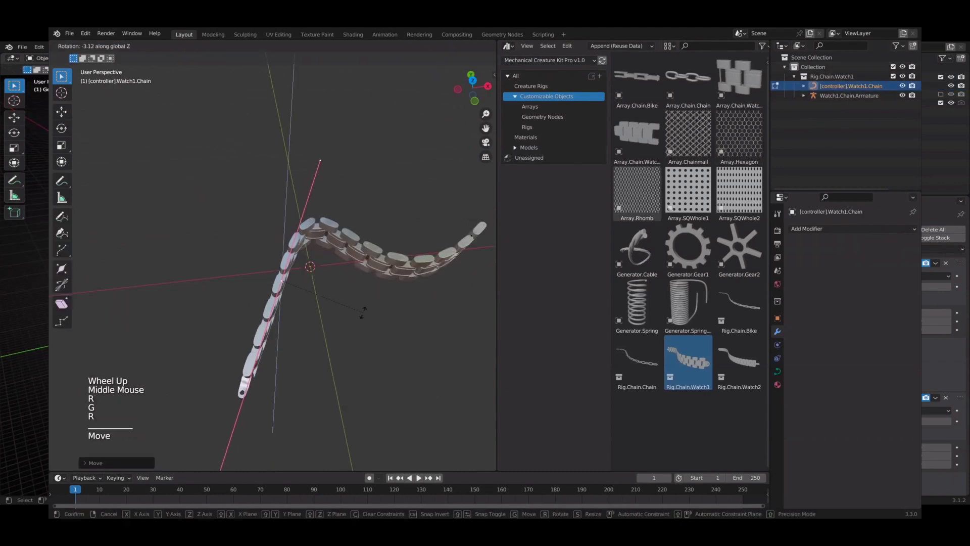
key("r")
key("g")
scroll(394, 265, "up", 3)
middle_click_drag(354, 283, 426, 307, "shift")
scroll(393, 265, "up", 2)
key("g")
key("x")
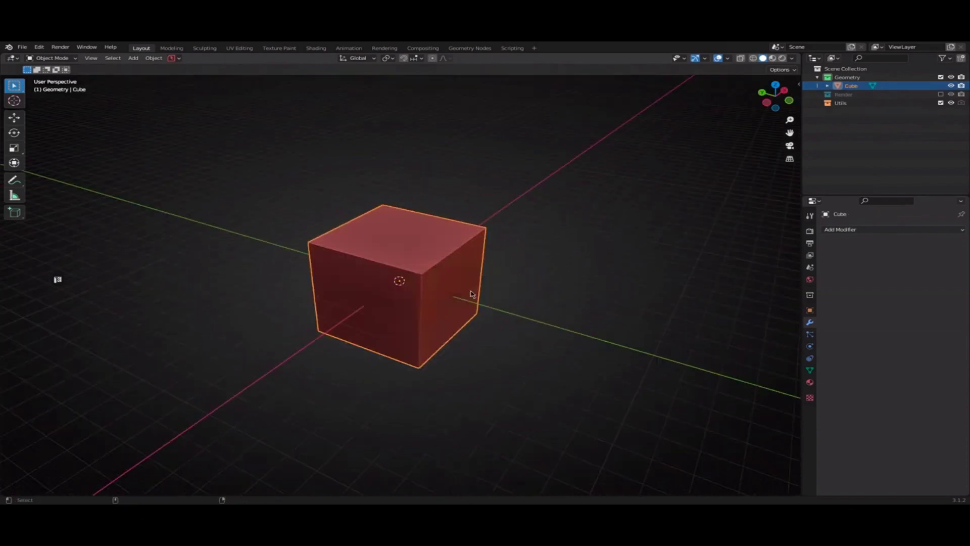
Bevel the cube's edges with the ND Bevel tool
key("ctrl+period")
left_click(483, 316)
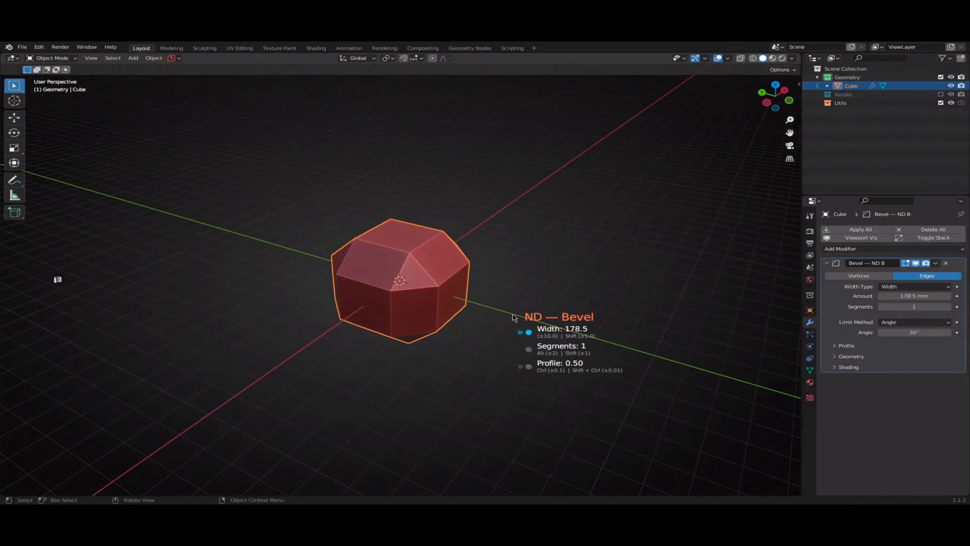
left_click(514, 317)
Lift a cube face into a sketch with Geo Lift and spin it into a ring with Screw
key("ctrl+period")
left_click(455, 249)
left_click(430, 272)
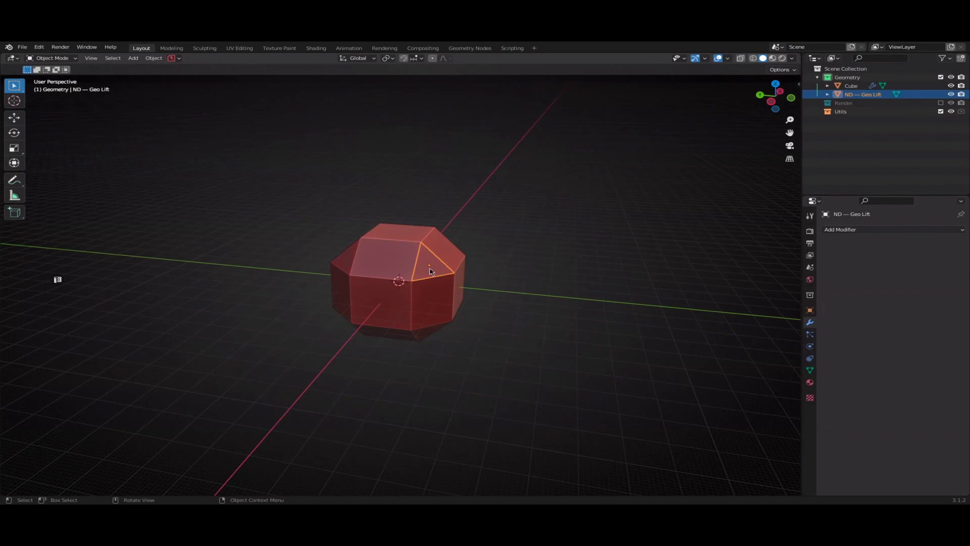
key("Tab")
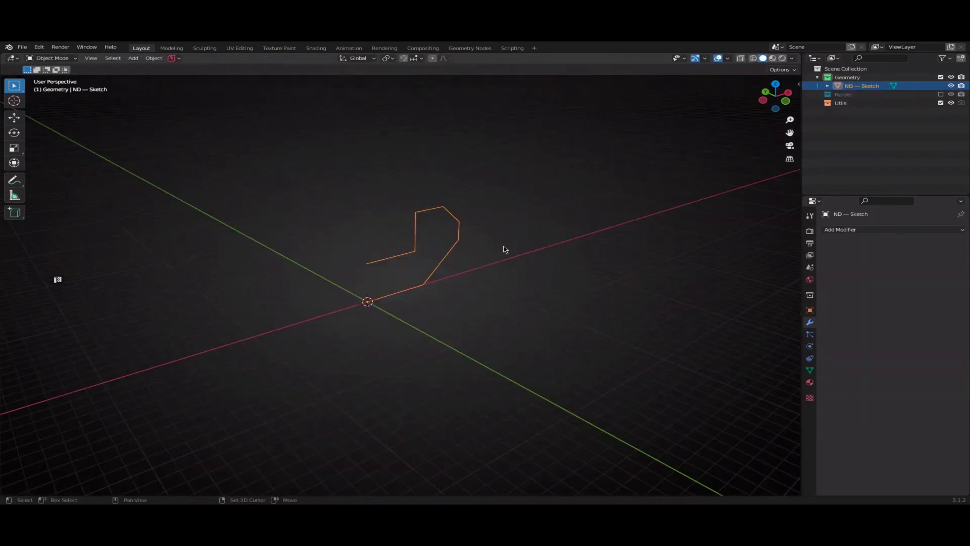
key("ctrl+period")
left_click(540, 262)
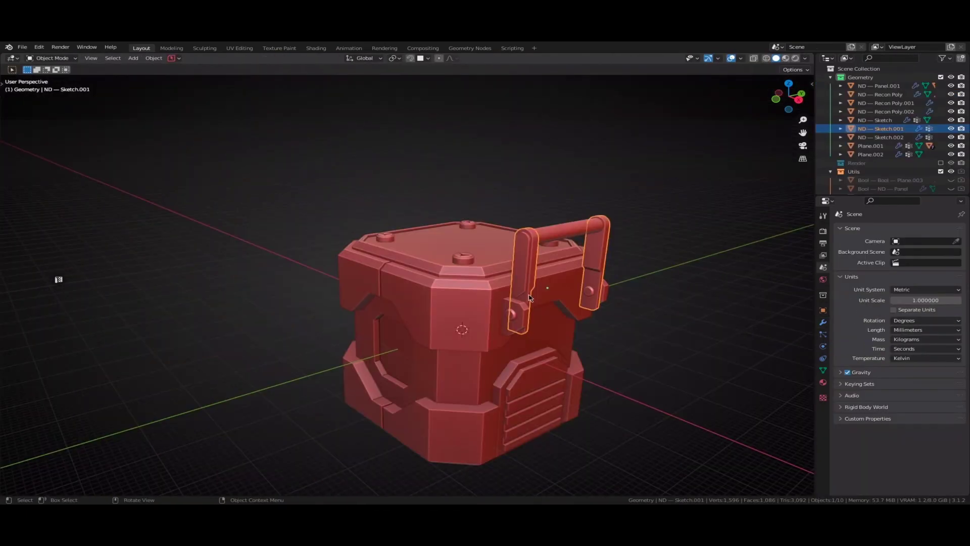
Select faces on the red crate and extract them as an inset ND Panel
key("f")
left_click(470, 309, "shift")
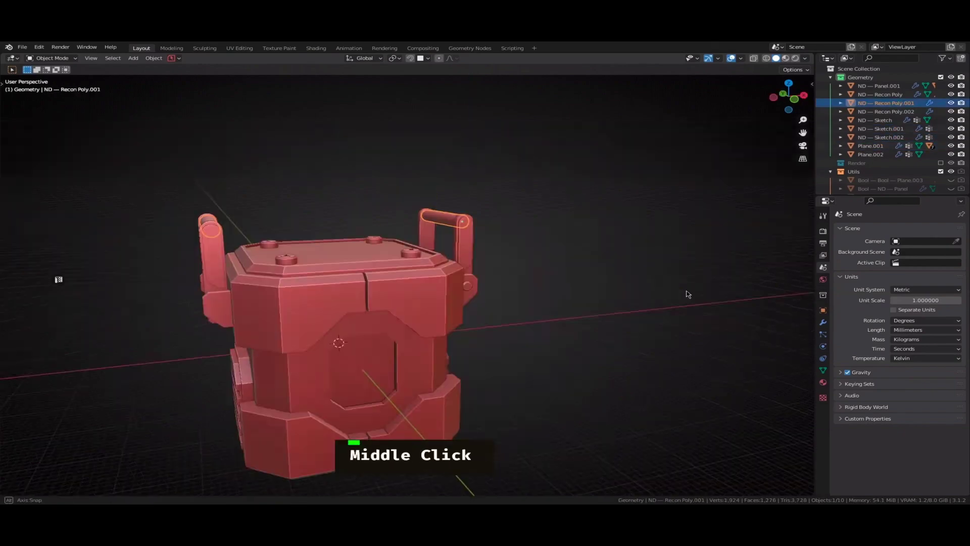
key("f")
left_click(424, 305, "shift")
middle_click_drag(689, 293, 454, 342)
scroll(366, 342, "down", 2)
scroll(454, 343, "up", 2)
scroll(454, 342, "up", 1)
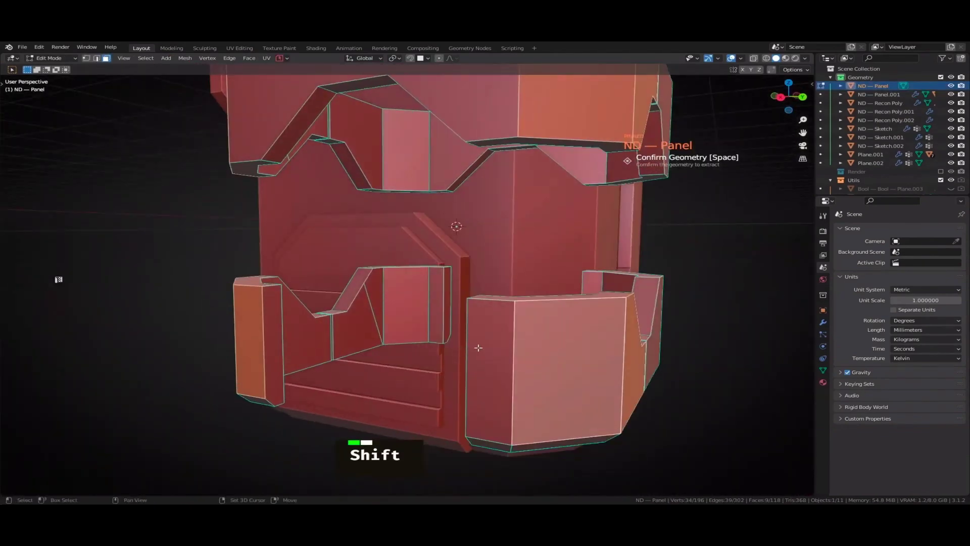
left_click(479, 353, "shift")
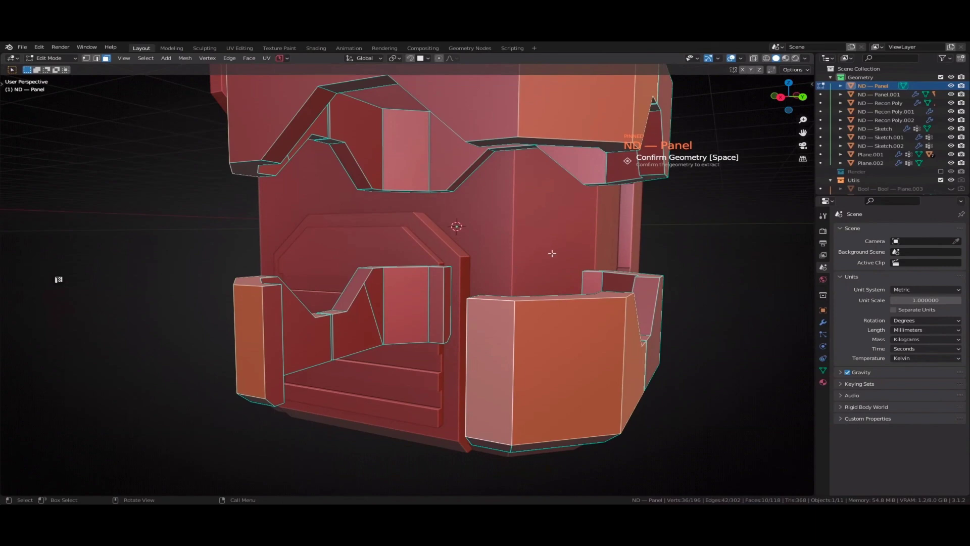
key("space")
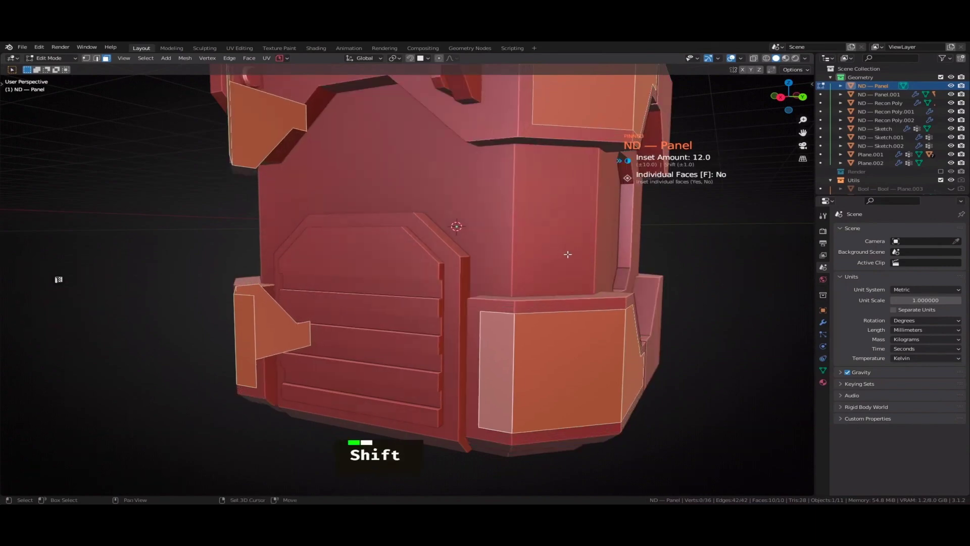
left_click(571, 255)
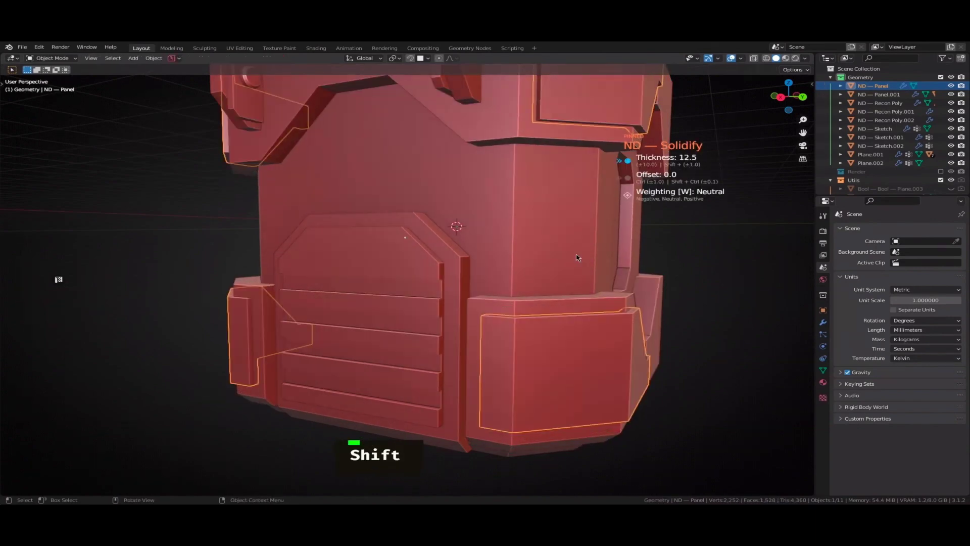
Solidify the ND Panel, flipping its weighting to negative thickness
key("w")
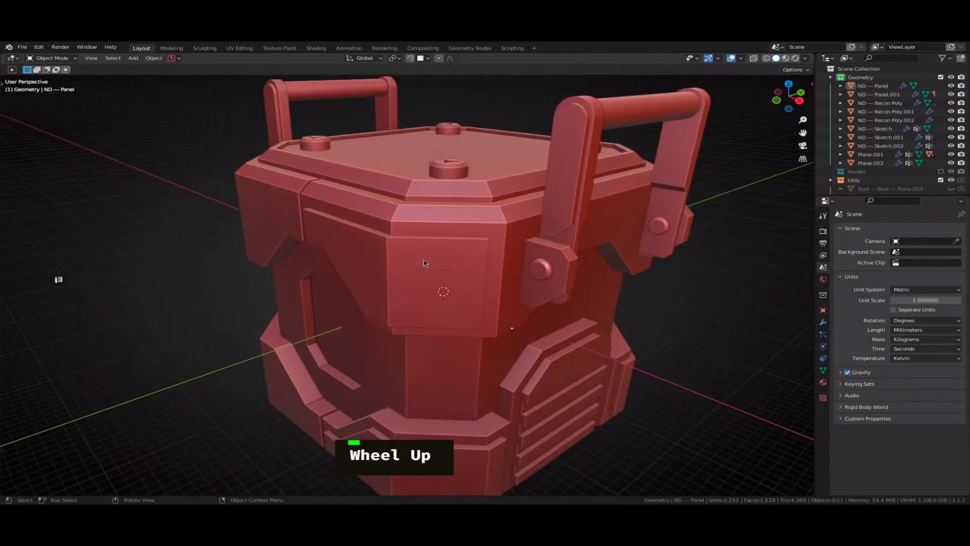
left_click(424, 262)
key("f")
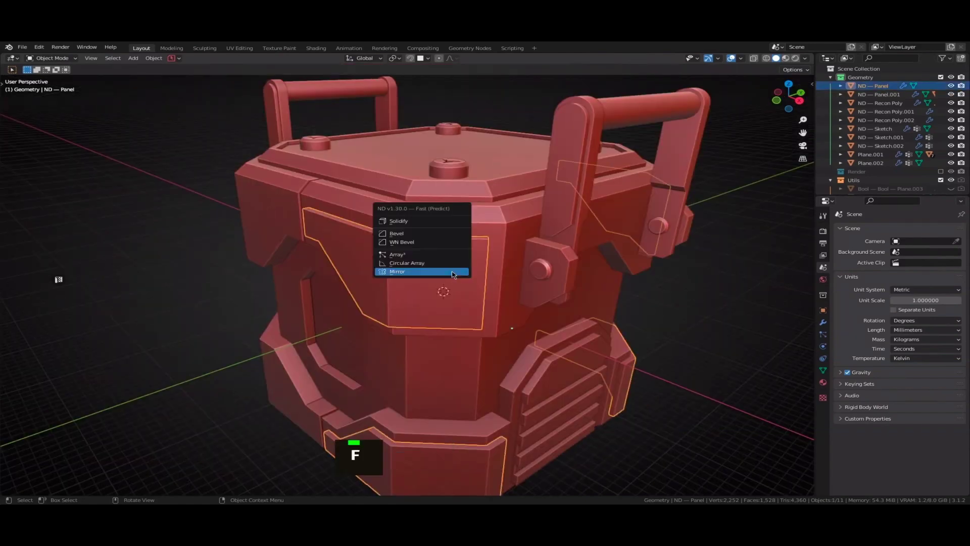
left_click(412, 227)
key("w")
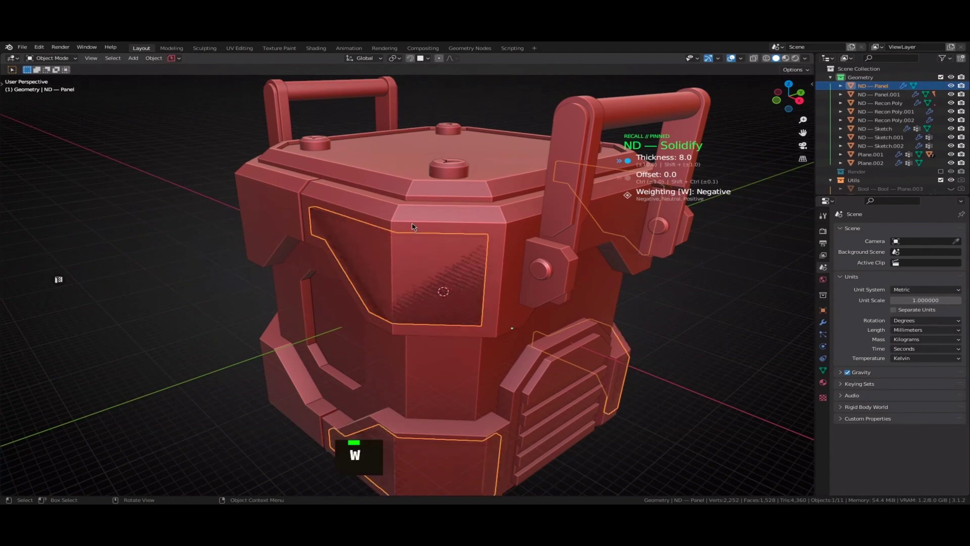
left_click(411, 227)
Boolean-cut the panel into the crate, hide the cutter, and advance the Anti-Seam images
key("f")
left_click(473, 225)
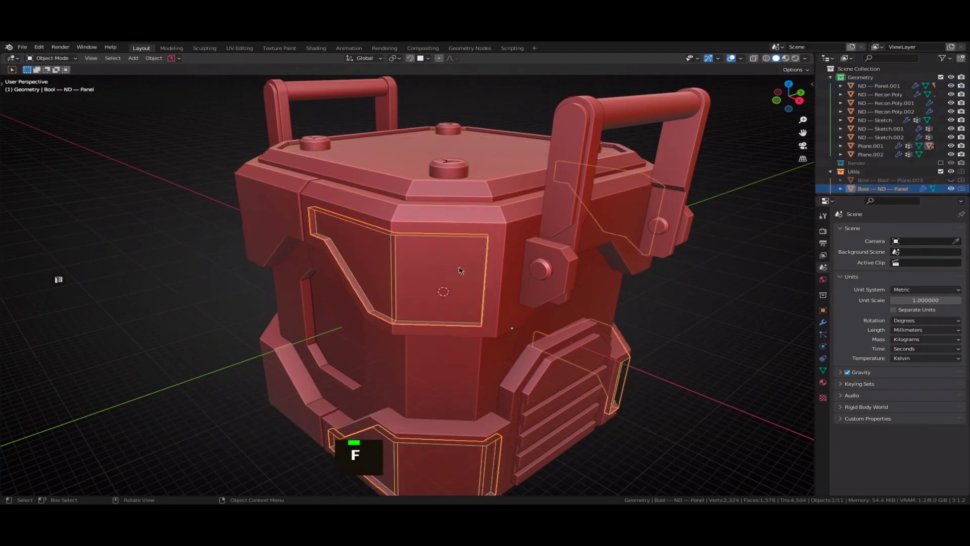
key("h")
scroll(461, 302, "down", 4)
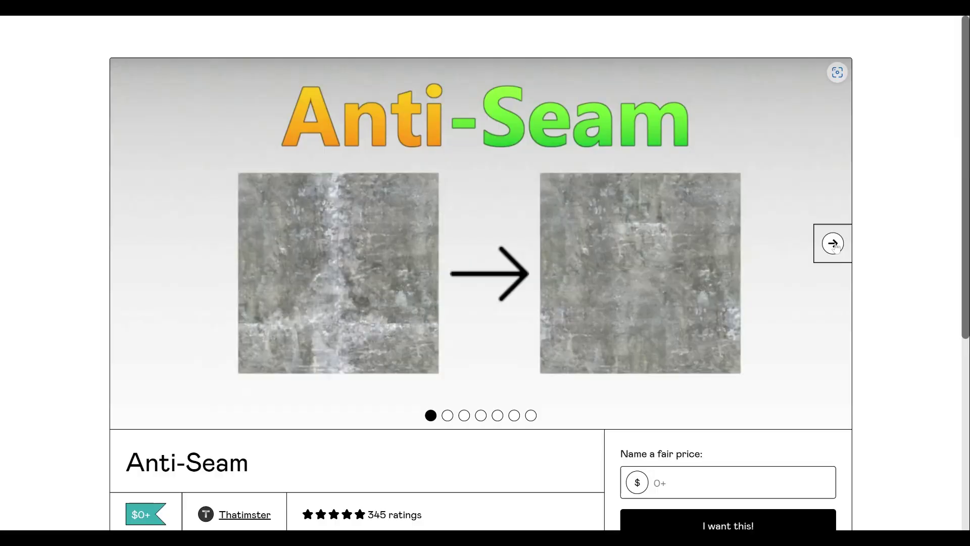
left_click(833, 243)
Page through the Anti-Seam images past grass and One Click Setup to Debug Mode
left_click(832, 243)
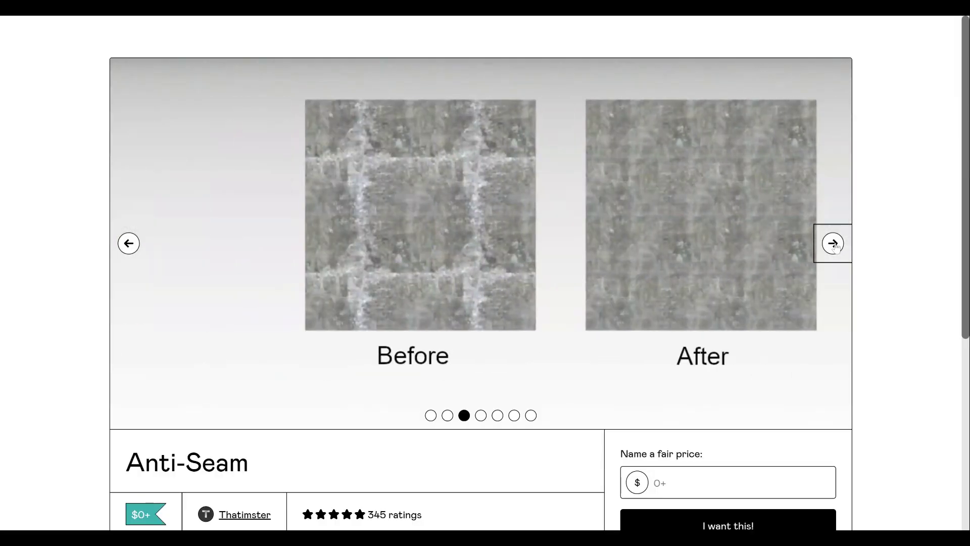
left_click(833, 243)
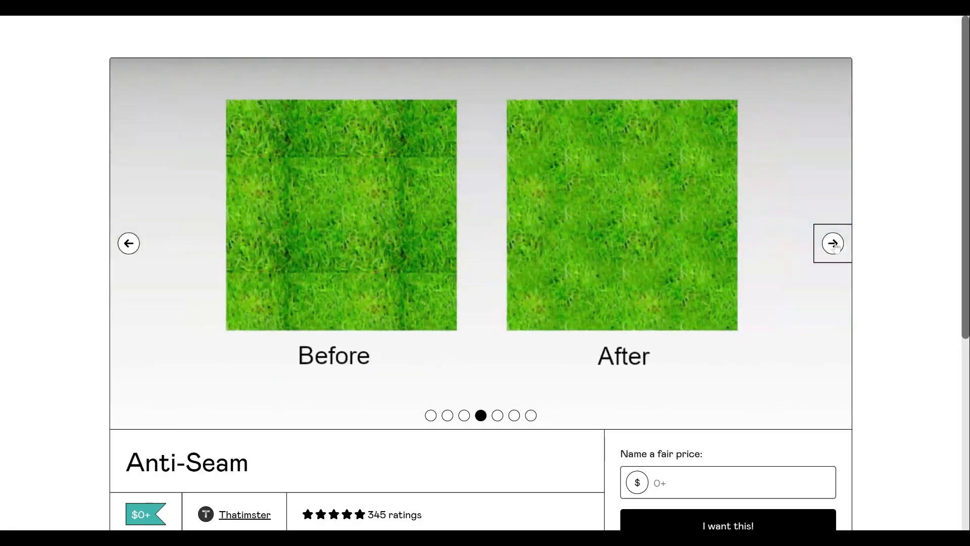
left_click(834, 244)
left_click(833, 243)
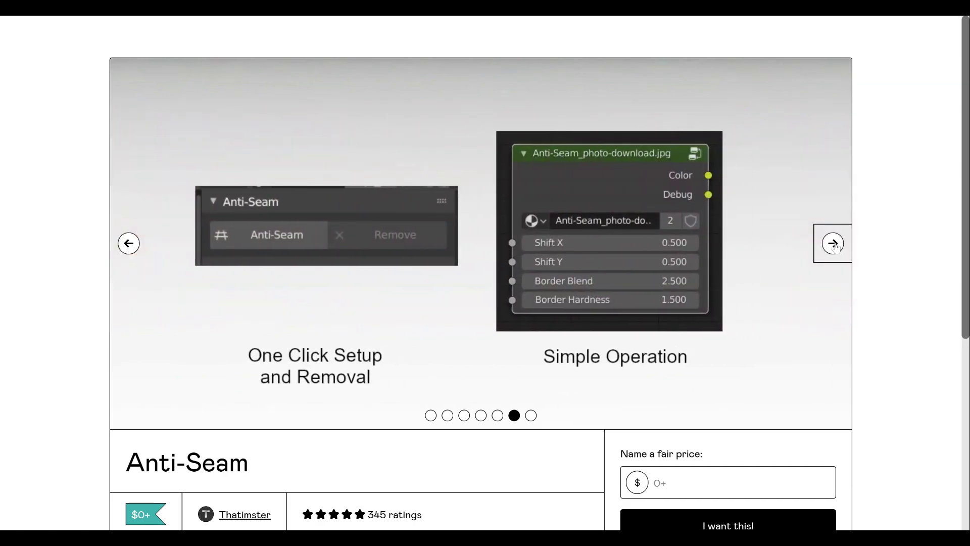
left_click(833, 244)
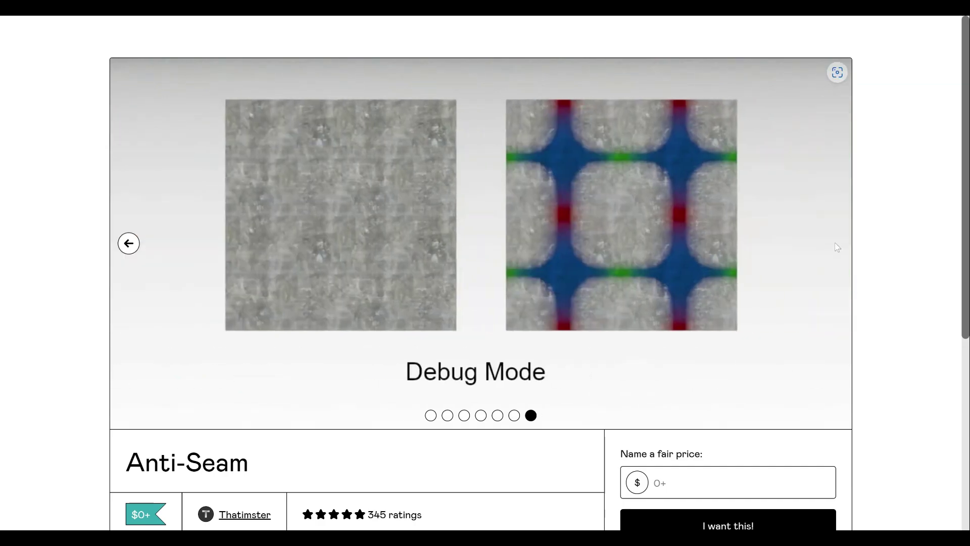
Clear the 15 from the fair-price field so 9999 can be entered
scroll(838, 247, "down", 5)
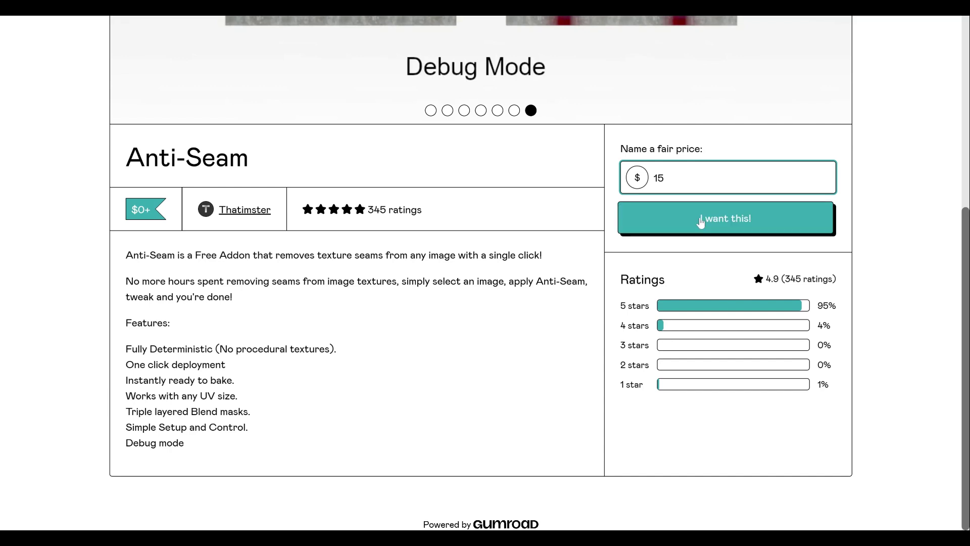
scroll(537, 20, "up", 1)
key("BackSpace")
key("BackSpace")
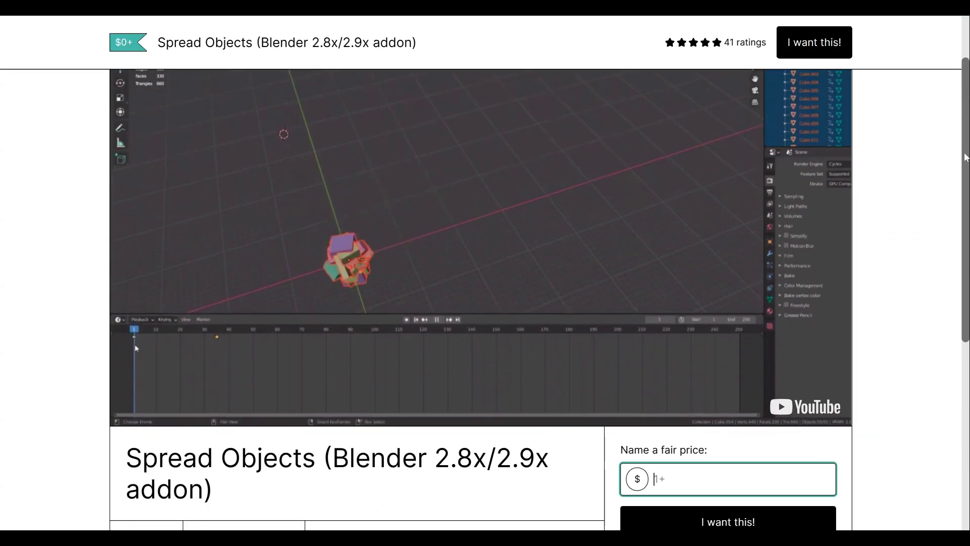
Scroll to the Spread Objects How to use section, then box-select all 55 cubes in Blender
scroll(960, 292, "down", 5)
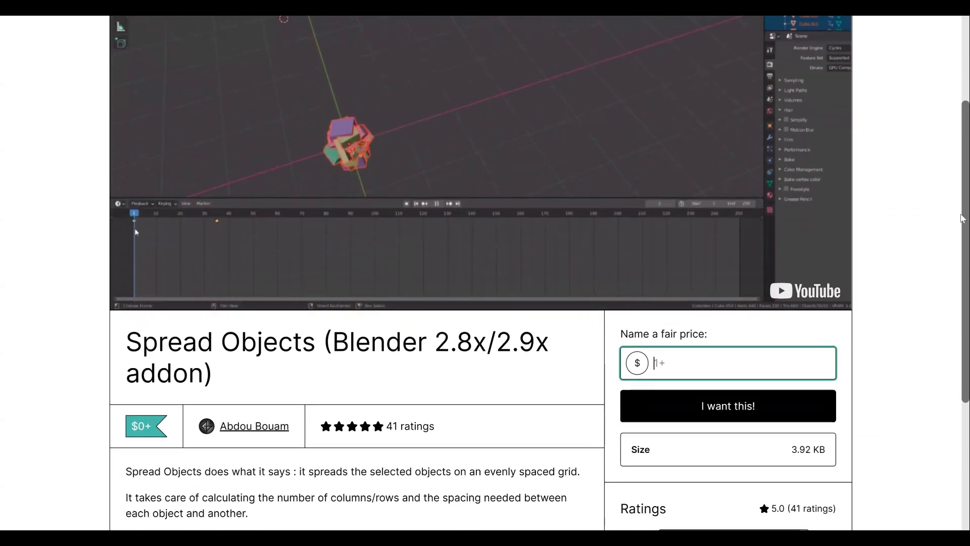
scroll(960, 292, "down", 1)
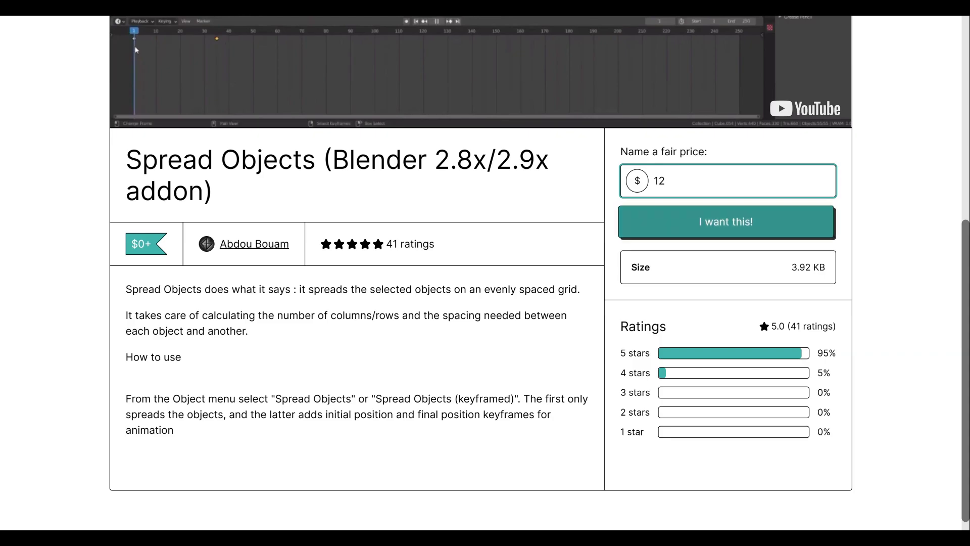
left_click_drag(555, 164, 341, 362)
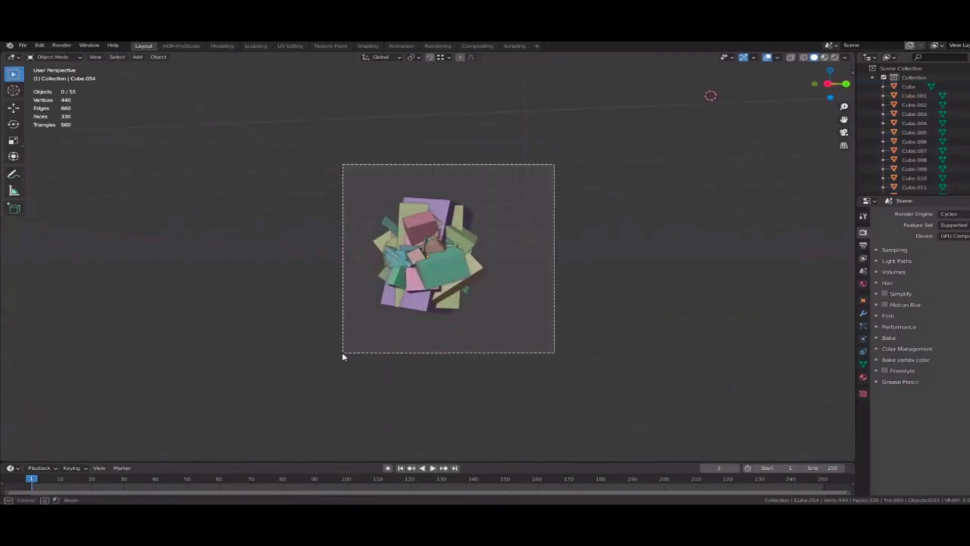
Spread the selected cubes onto an even grid with Object > Spread Objects
left_click(158, 57)
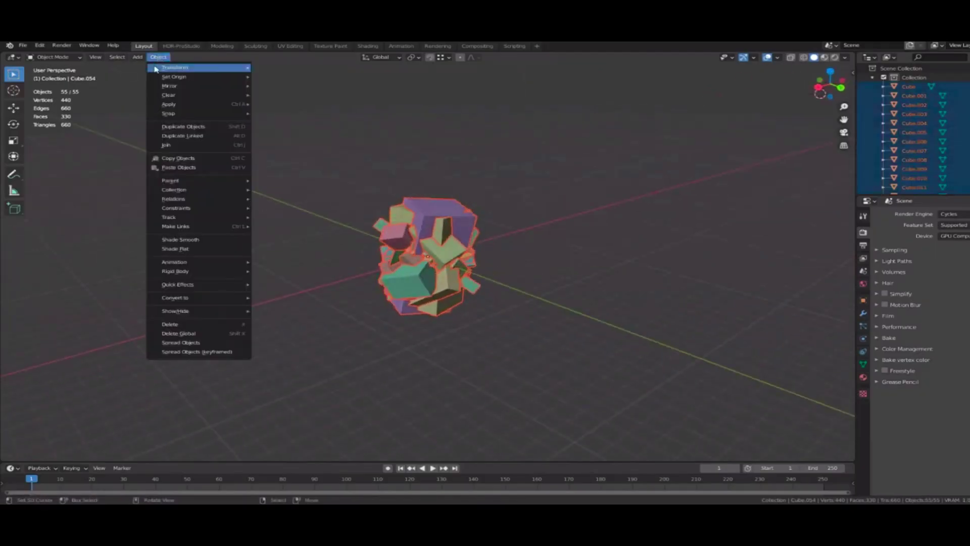
left_click(219, 342)
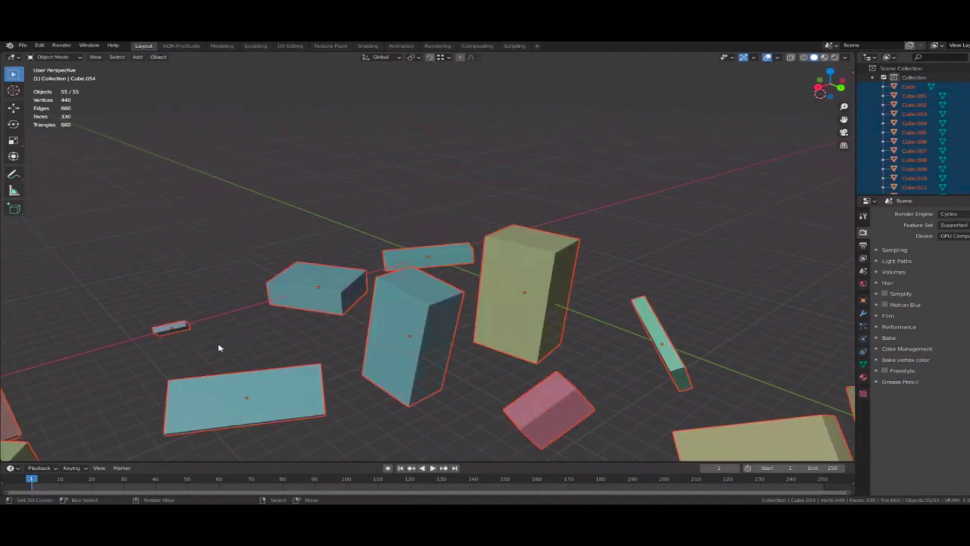
scroll(277, 347, "down", 5)
middle_click_drag(407, 285, 481, 232)
scroll(480, 232, "down", 2)
left_click_drag(195, 461, 195, 380)
Move the end keyframe to about frame 35 and scrub to preview cubes spreading from the cluster
key("i")
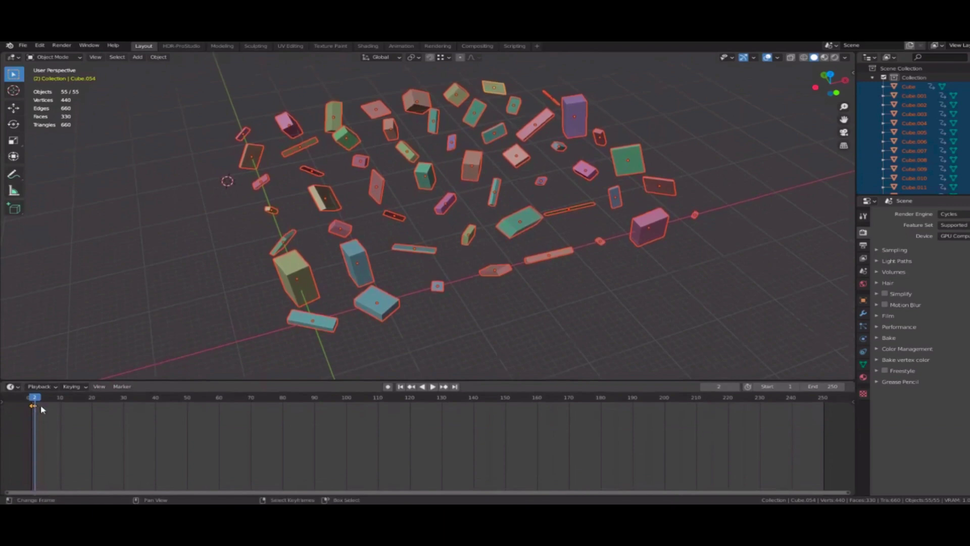
left_click_drag(38, 408, 144, 407)
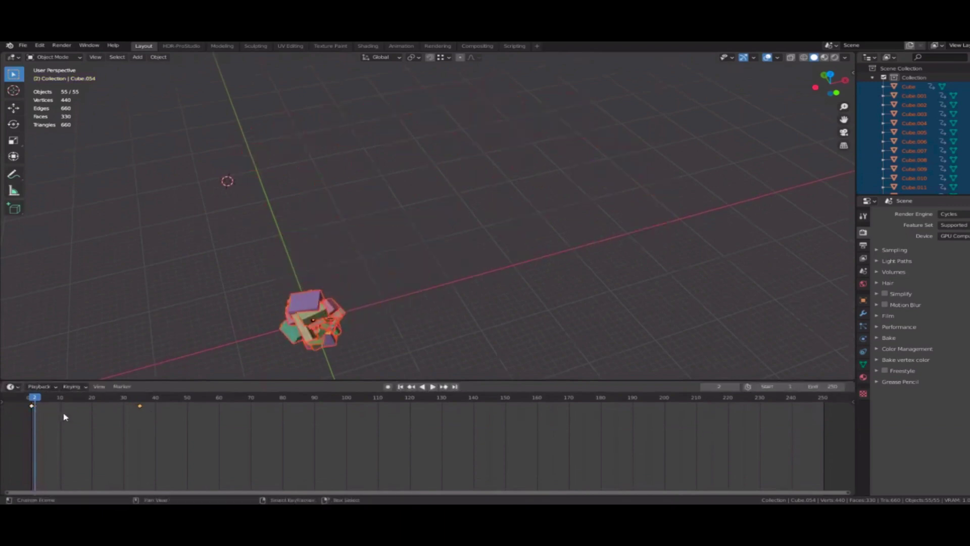
left_click_drag(44, 417, 83, 416)
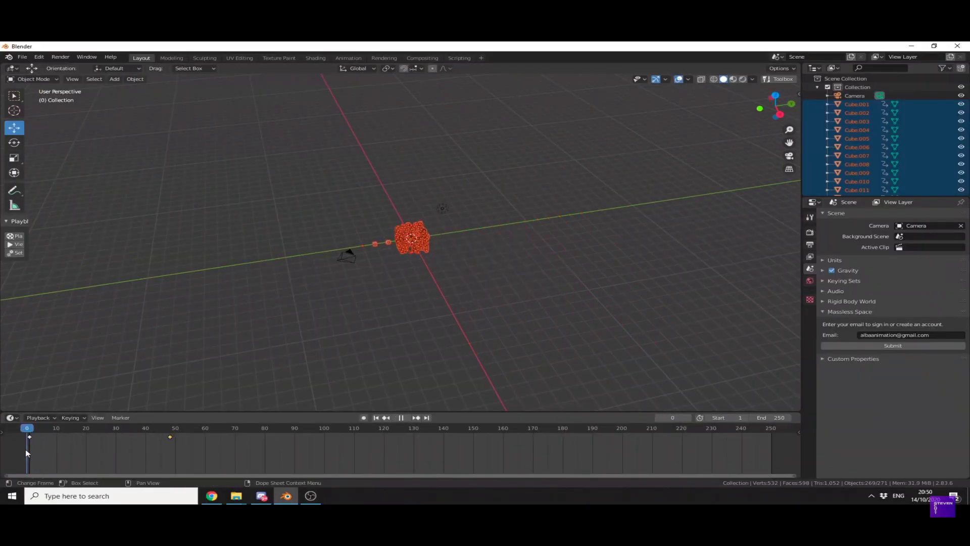
left_click_drag(102, 442, 191, 447)
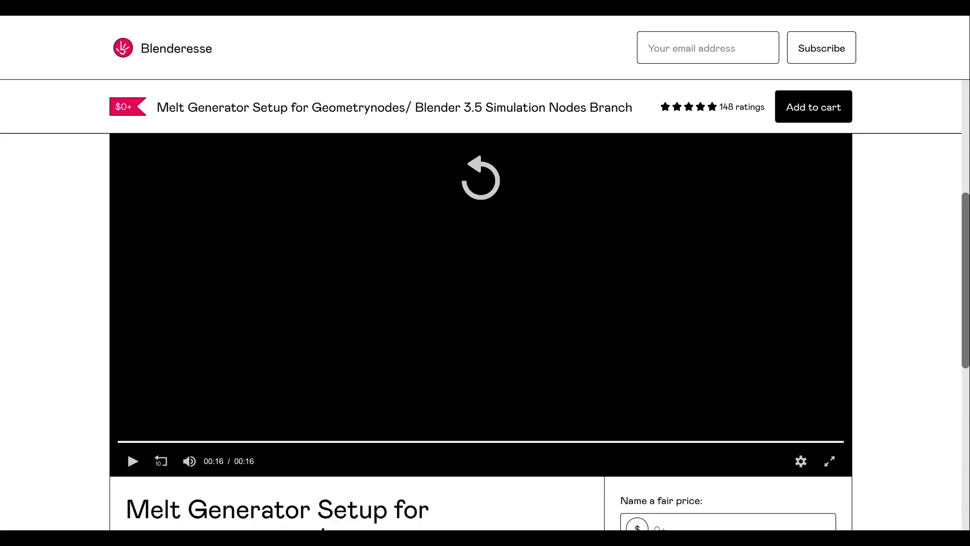
Scroll the Melt Generator Gumroad page past the video to the description and ratings
scroll(485, 303, "down", 3)
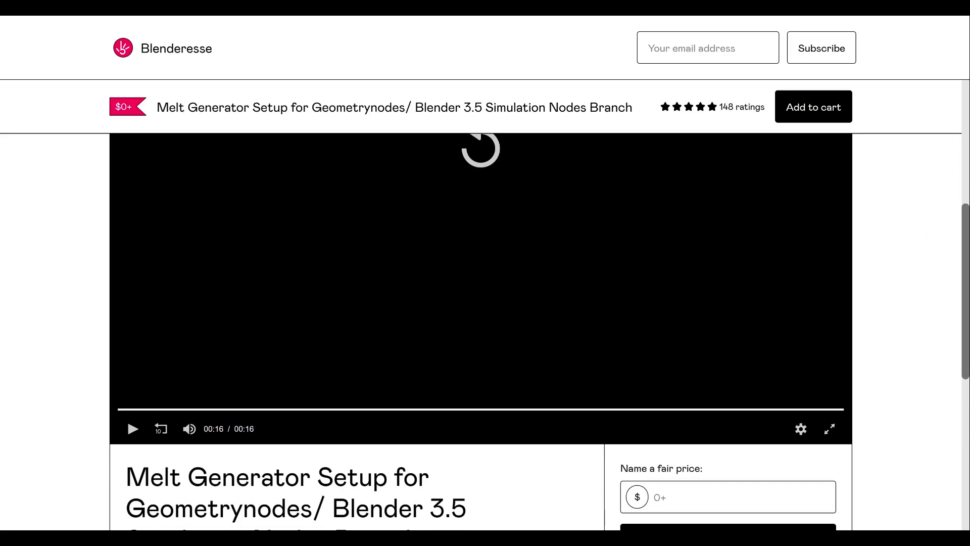
scroll(486, 303, "down", 5)
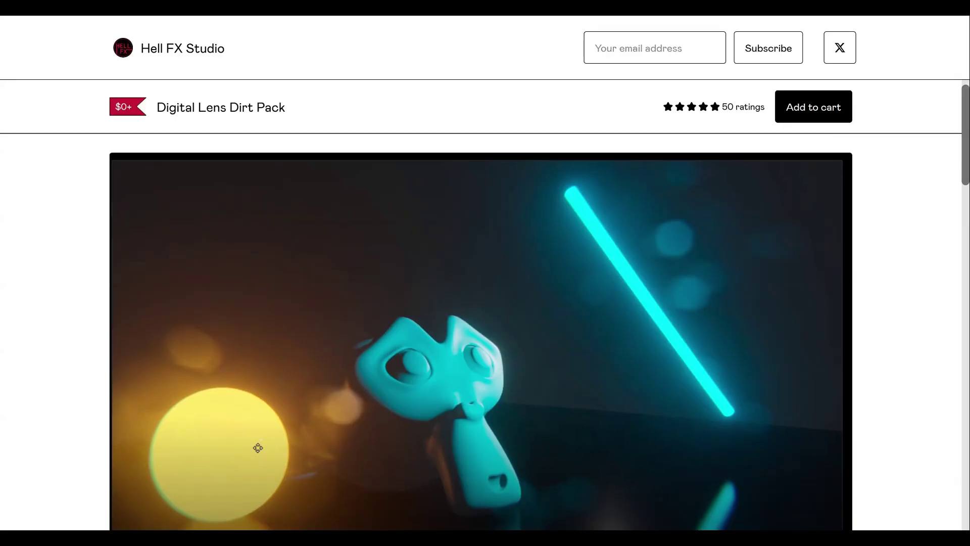
Scroll the Digital Lens Dirt Pack page to its specs, ratings and overlay preview
scroll(485, 303, "down", 5)
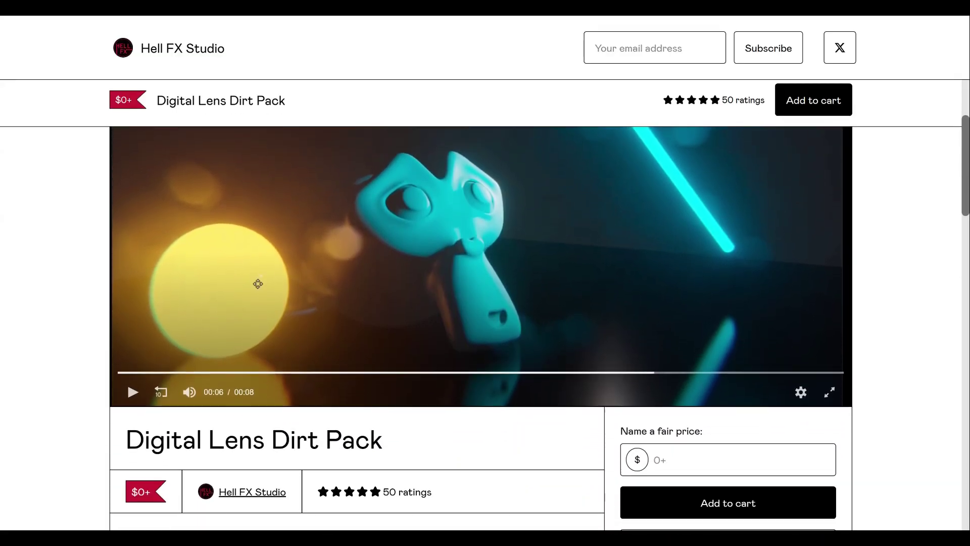
scroll(485, 303, "down", 5)
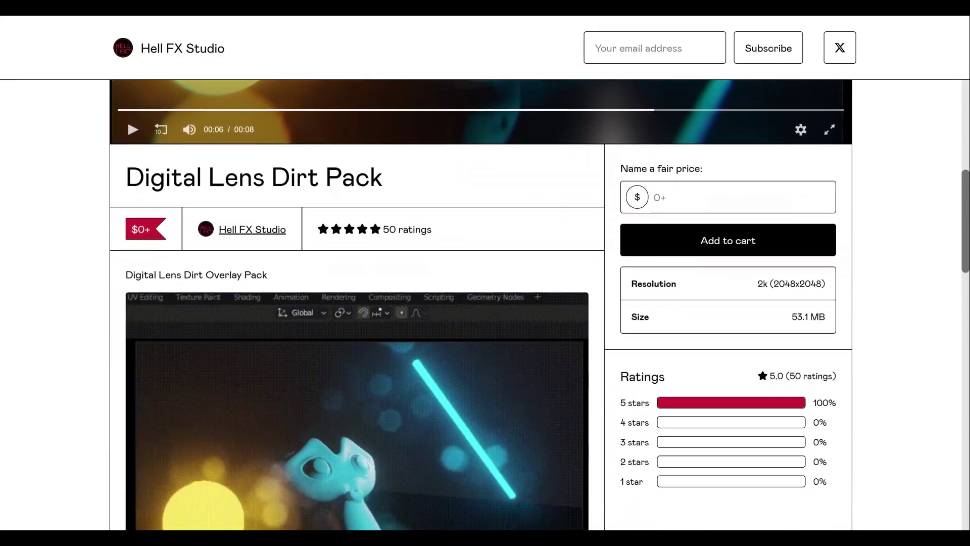
scroll(486, 303, "down", 3)
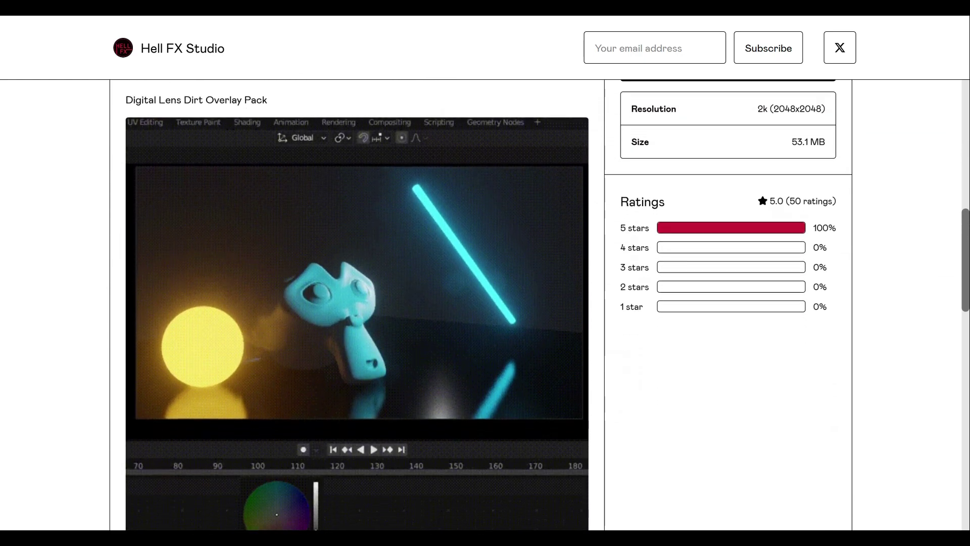
scroll(485, 303, "down", 9)
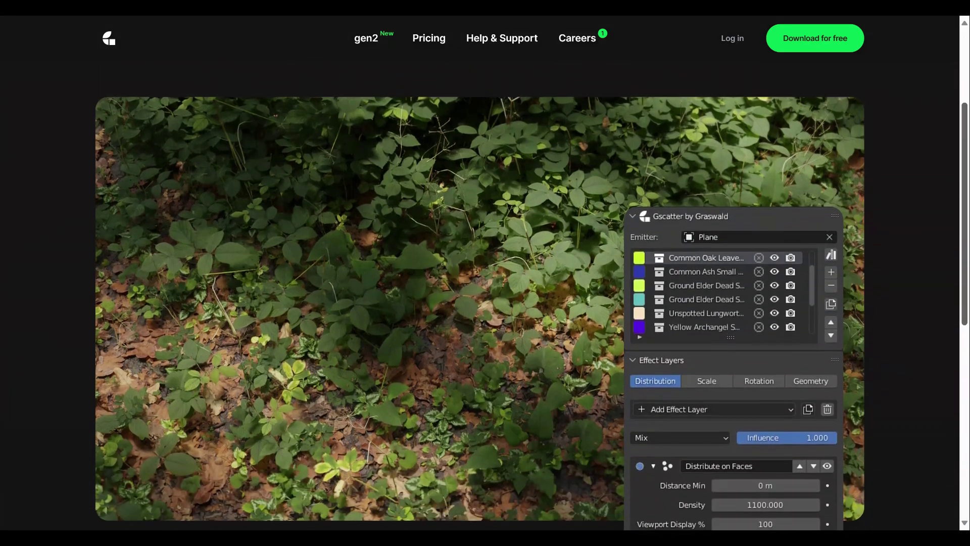
Scroll the Gscatter page down to the Effect Layers section and Download Gscatter button
scroll(966, 194, "down", 3)
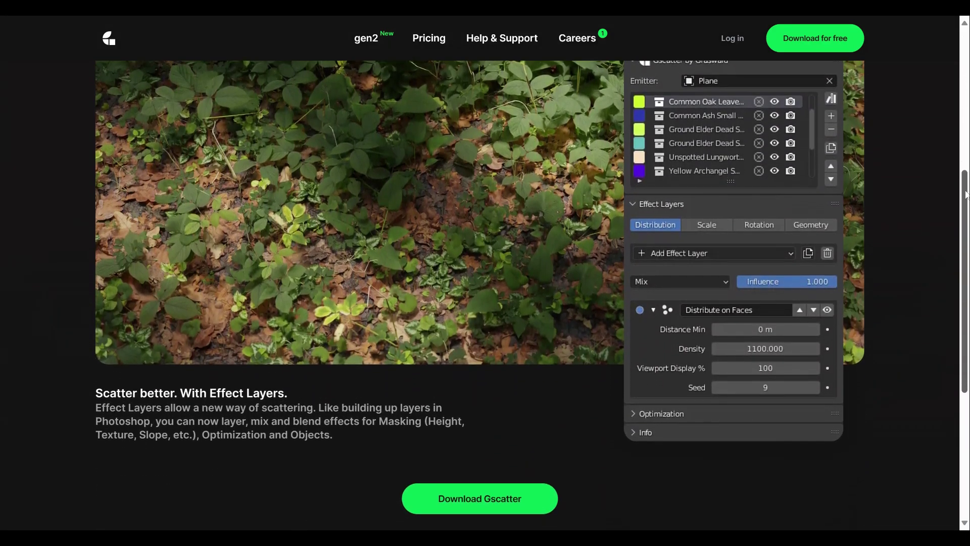
left_click_drag(966, 195, 964, 217)
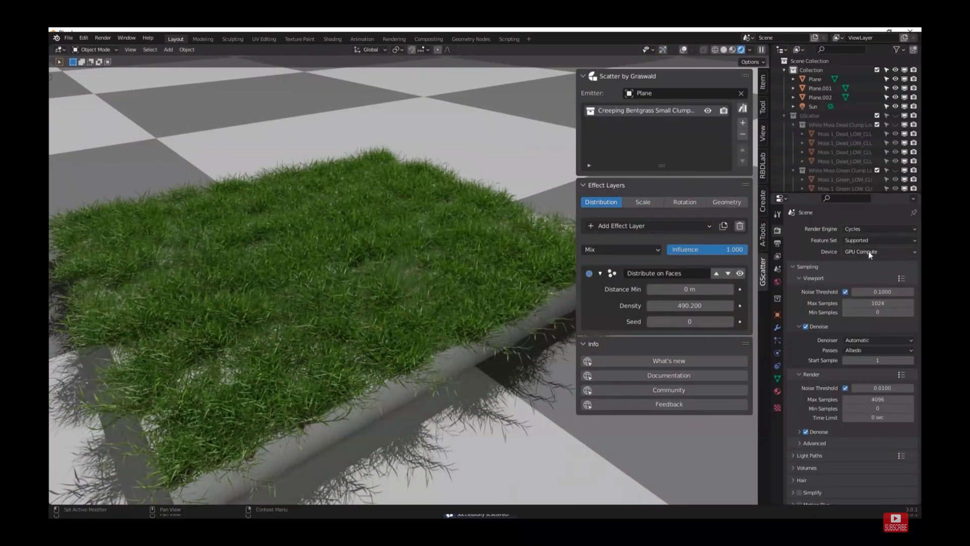
Scatter Creeping Bentgrass Flower, then Ribwort Plantain Big clumps, onto the grass plane
left_click(643, 201)
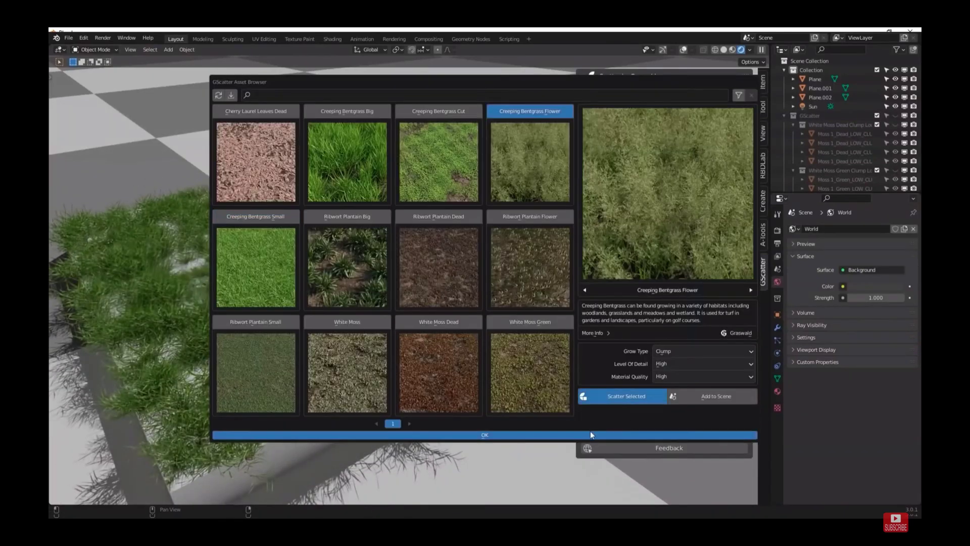
left_click(591, 431)
left_click(602, 202)
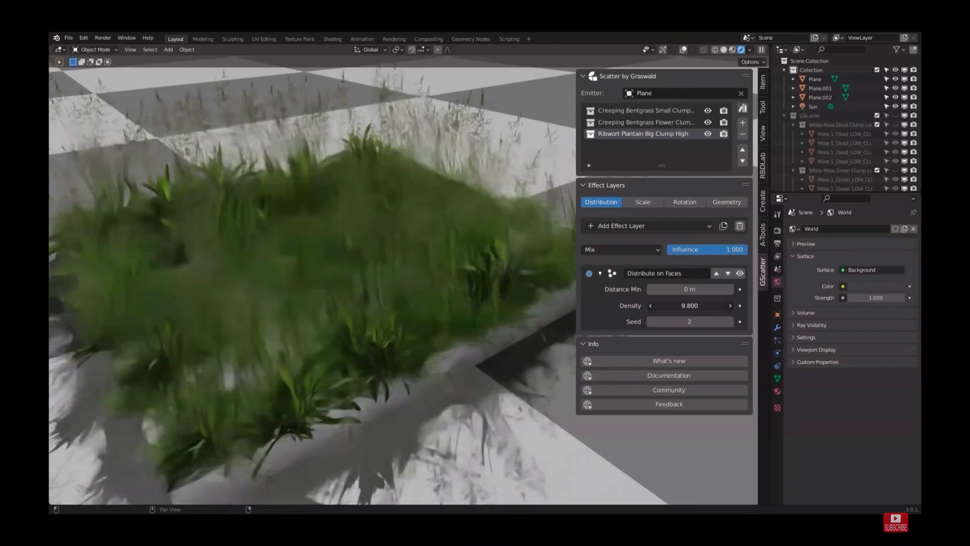
left_click(643, 202)
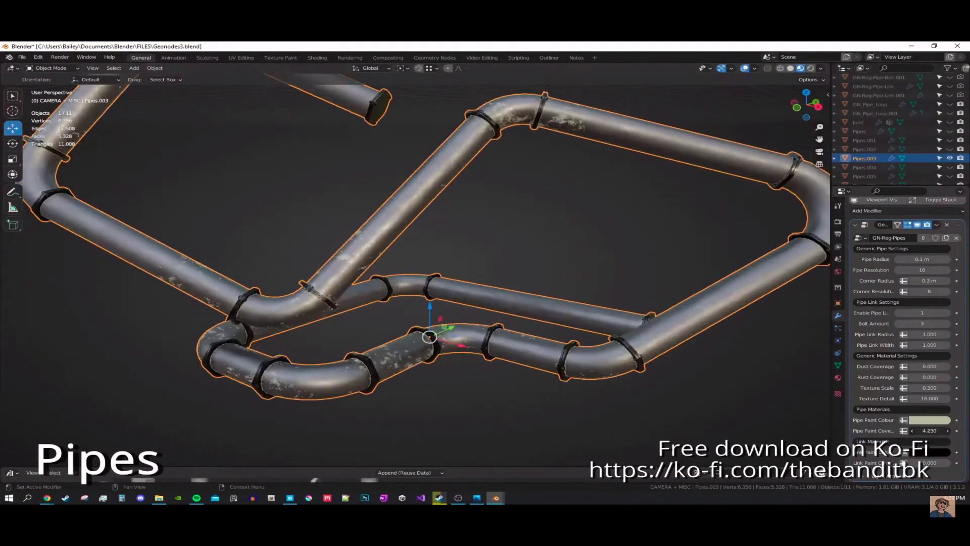
Vary pipe paint coverage (up to 4.690) and rust coverage (2.770), and set Pipe Link Width to 1.830
left_click_drag(930, 431, 910, 431)
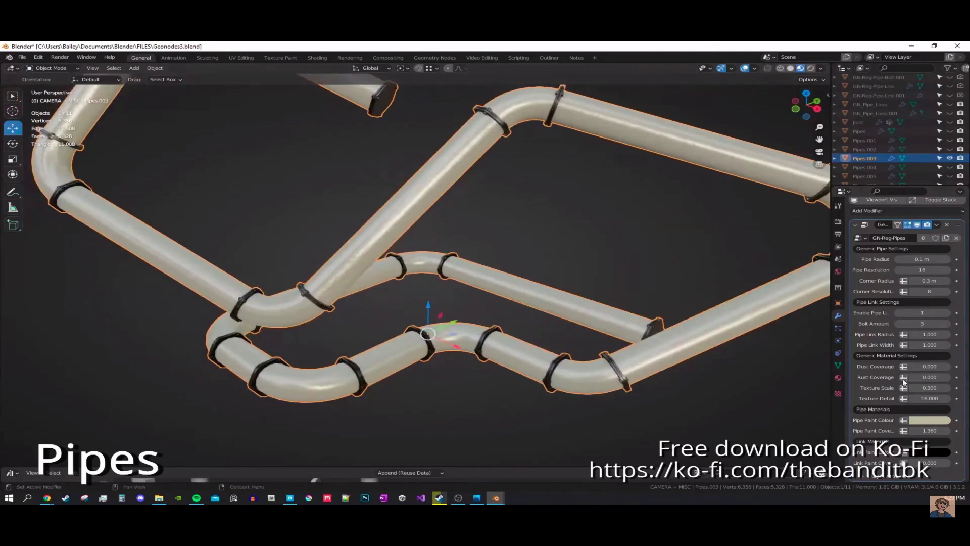
left_click_drag(930, 431, 950, 431)
left_click_drag(930, 377, 950, 377)
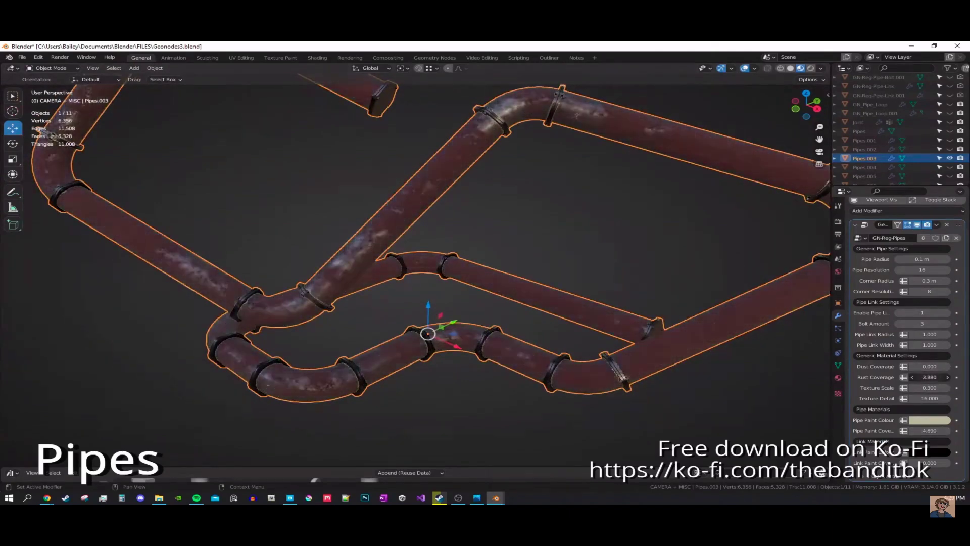
mouse_move(932, 430)
left_mouse_down()
mouse_move(908, 431)
mouse_move(943, 431)
left_mouse_up()
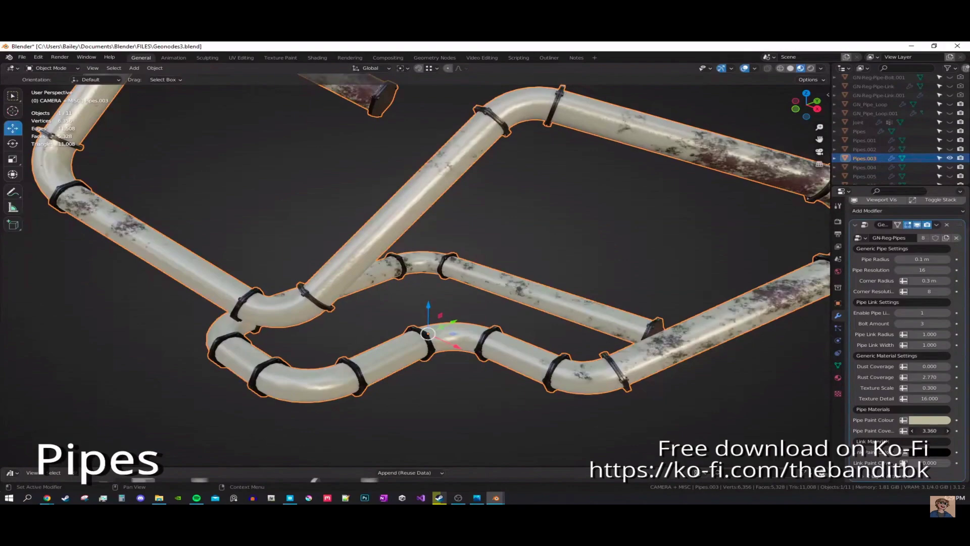
left_click(922, 323)
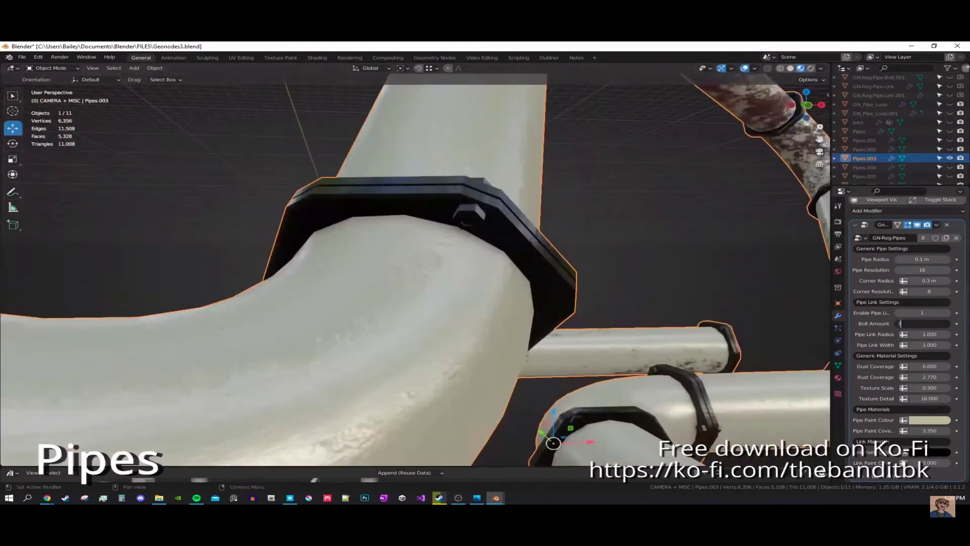
mouse_move(918, 340)
left_mouse_down()
mouse_move(905, 341)
mouse_move(935, 340)
left_mouse_up()
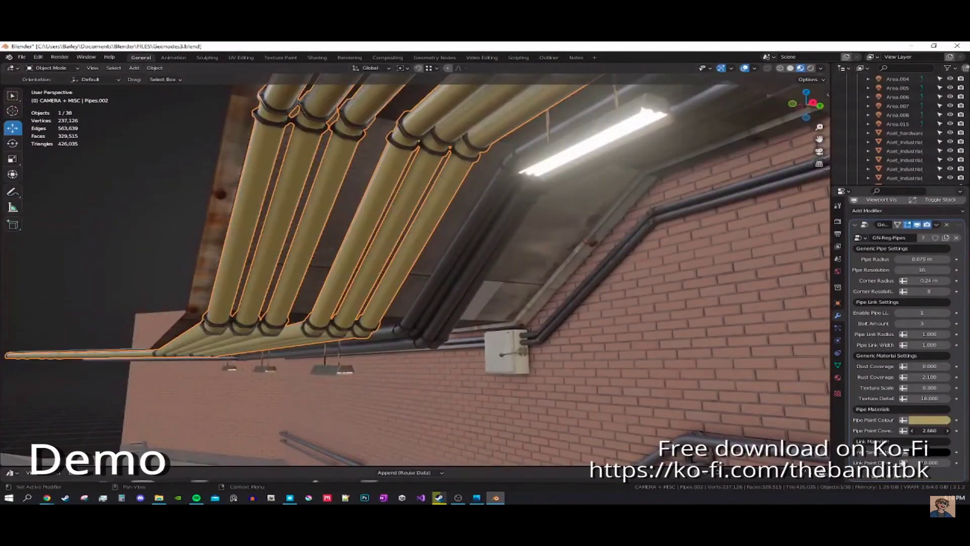
View the stair corridor through the camera, save Geonodes3.blend, and orbit around the scene
key("KP_0")
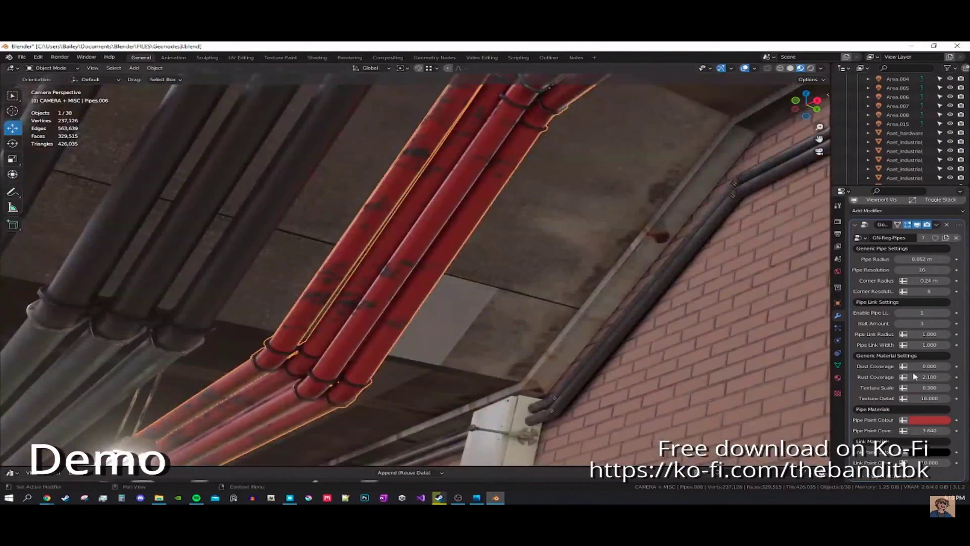
key("ctrl+s")
middle_click_drag(751, 370, 537, 286)
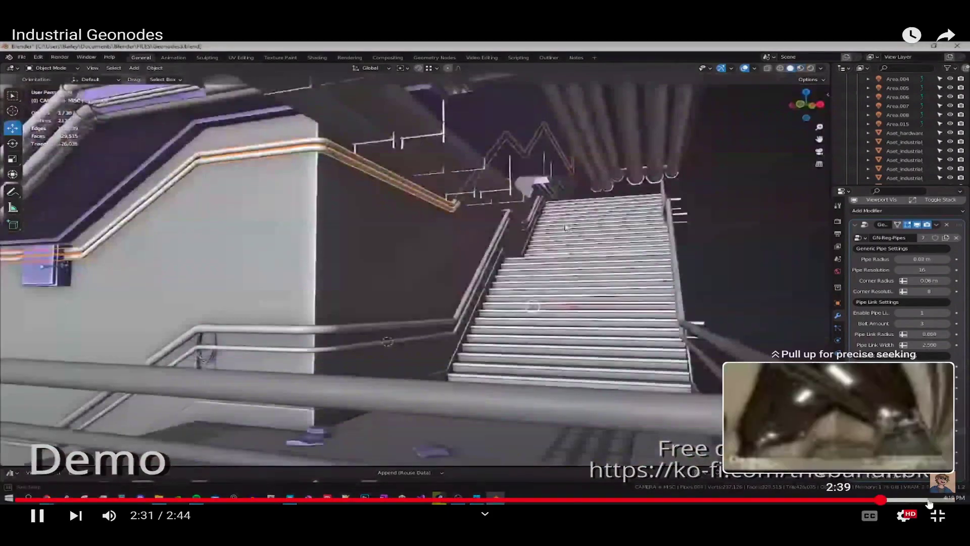